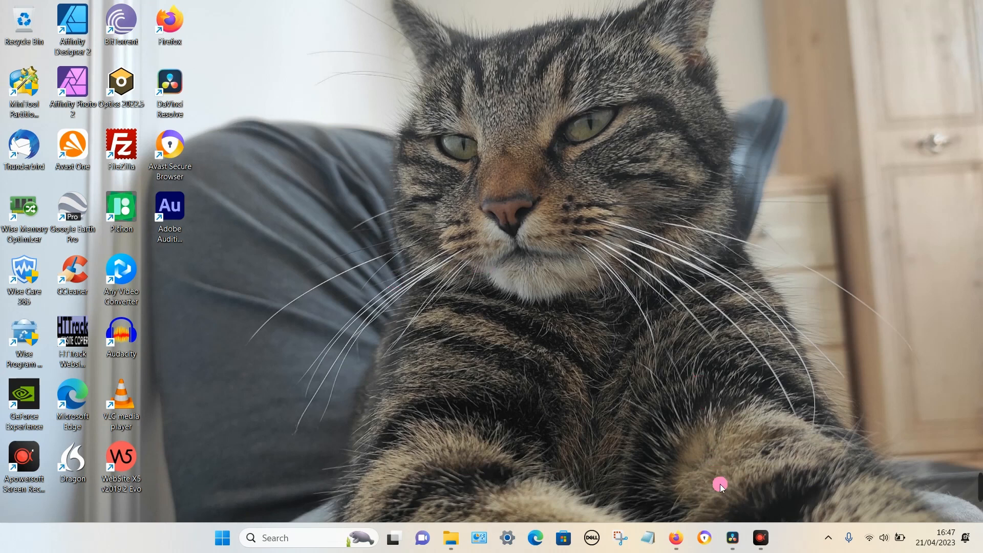
# Switch to DaVinci Resolve, place DV.mp4 at the start of Timeline 1 on the Edit page, and scrub through its footage
pyautogui.click(709, 517)
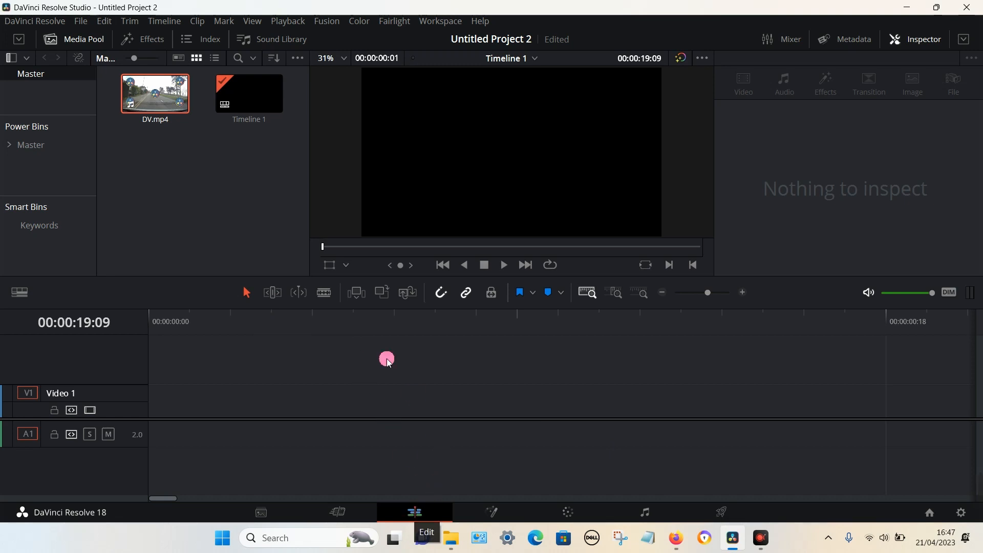
pyautogui.moveTo(155, 94); pyautogui.dragTo(212, 429)
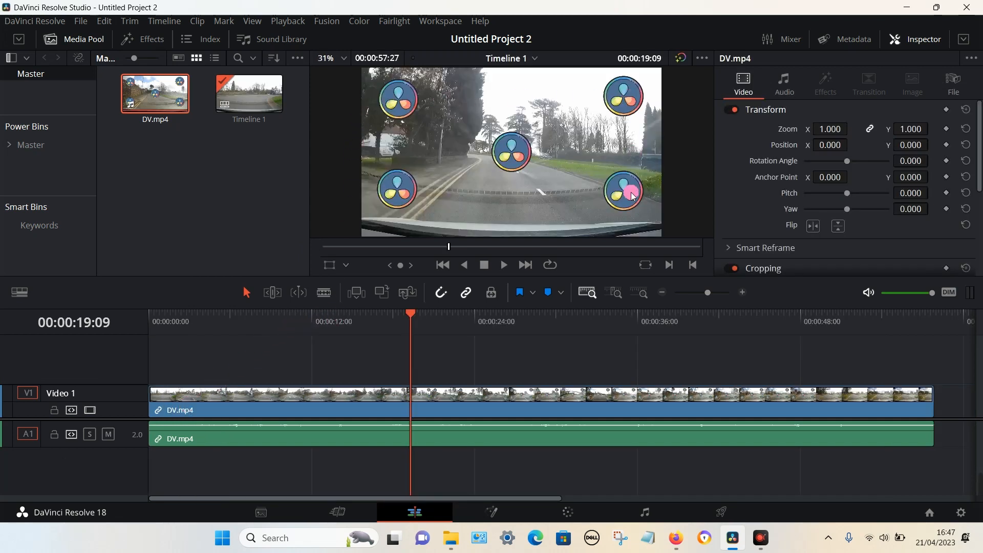
pyautogui.moveTo(351, 323); pyautogui.dragTo(828, 327)
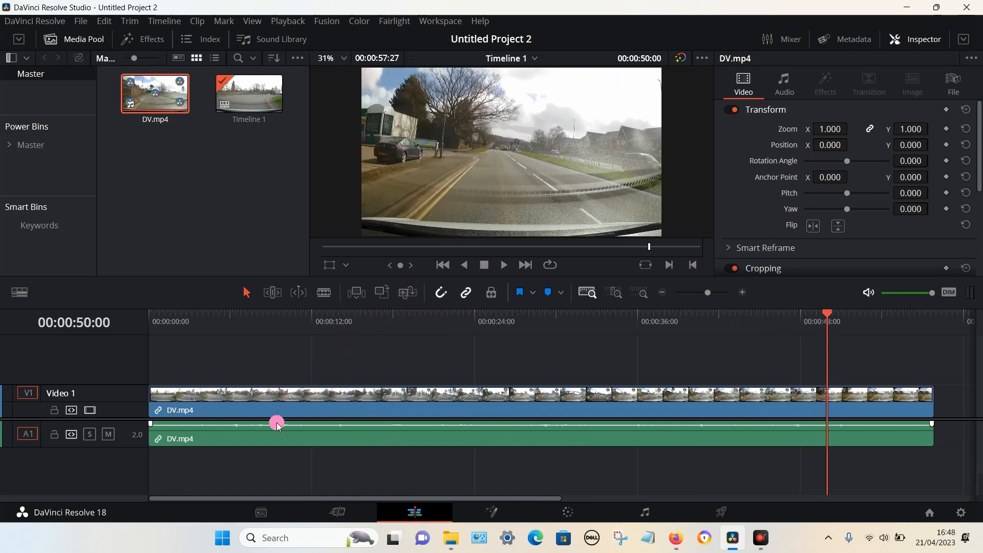
# Unlink the DV.mp4 timeline clip's video from its audio and select only the video part
pyautogui.click(267, 398)
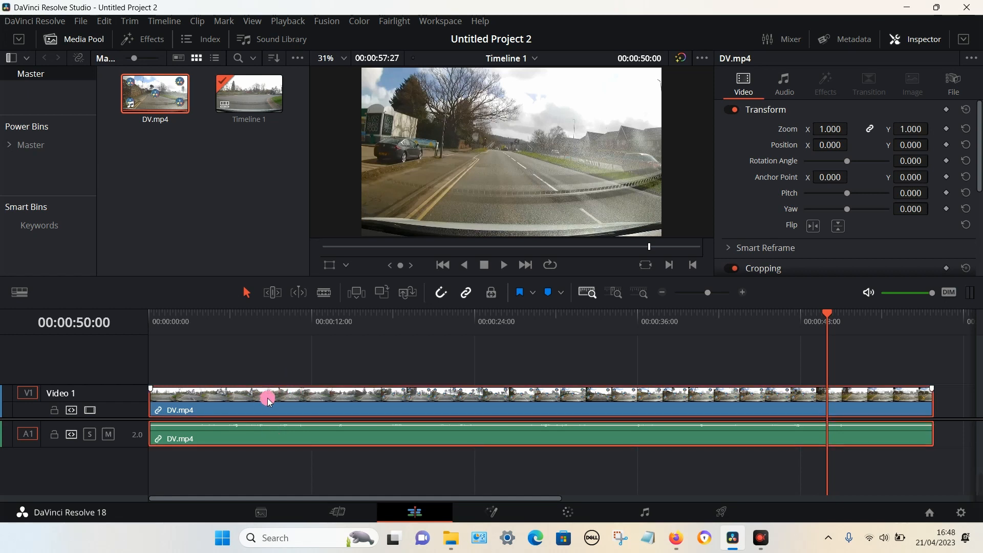
pyautogui.rightClick(295, 398)
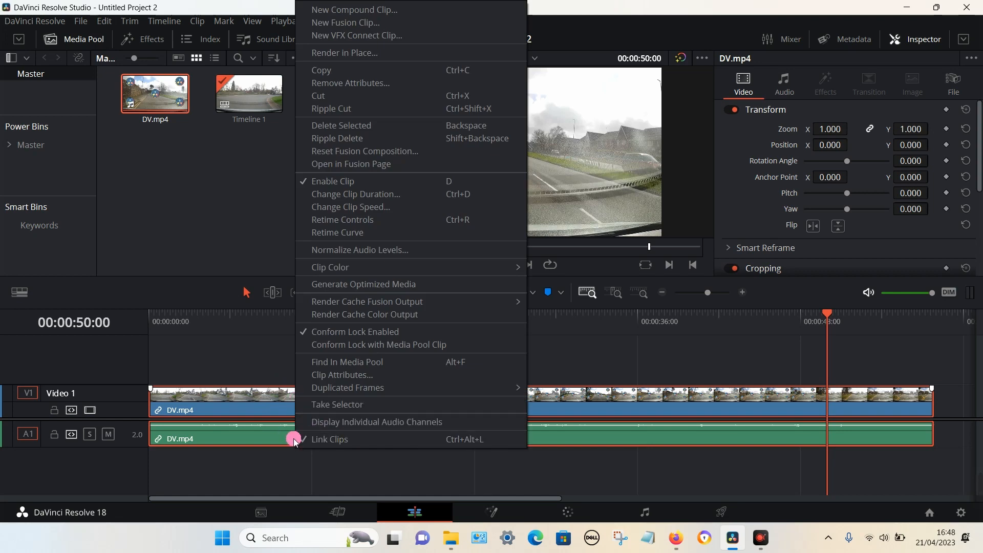
pyautogui.click(350, 442)
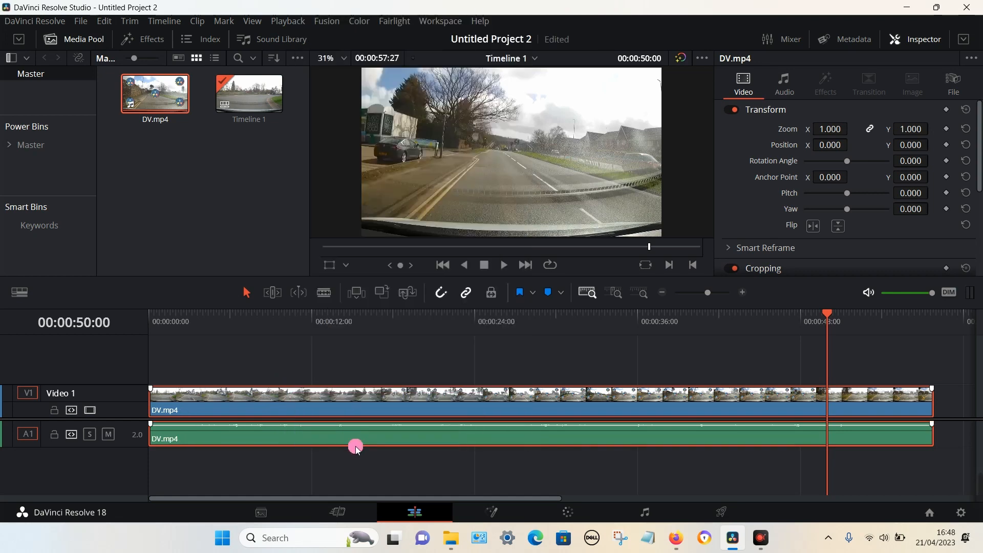
pyautogui.click(344, 405)
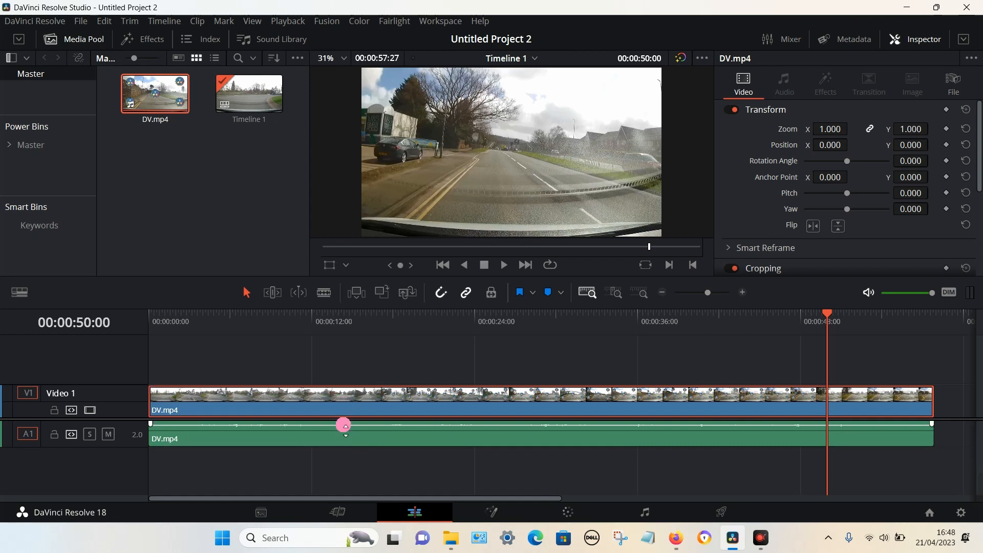
pyautogui.click(344, 435)
pyautogui.click(341, 405)
# Locate the last frame before the logos appear and split the video clip there with the blade at 00:00:17:25
pyautogui.moveTo(358, 323); pyautogui.dragTo(395, 324)
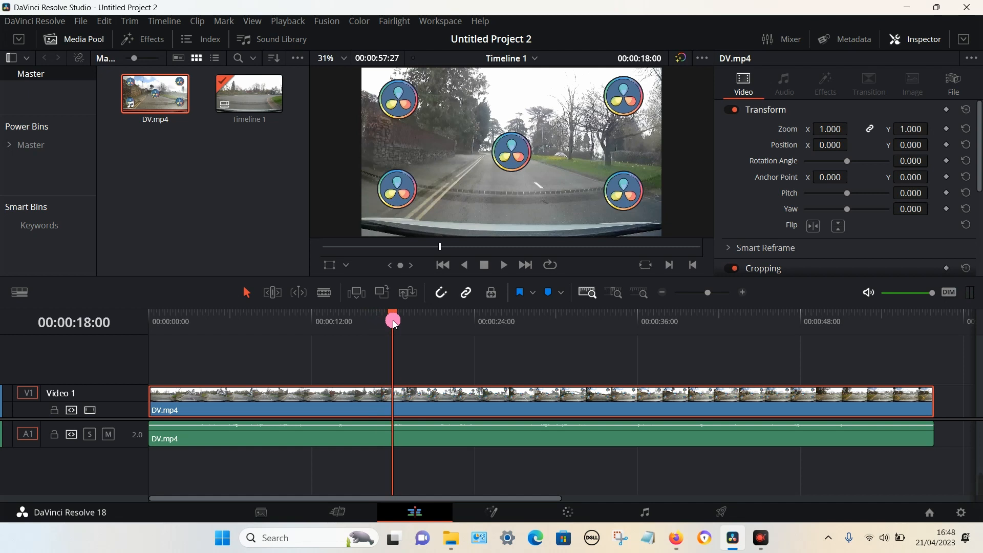
pyautogui.press('Left')
pyautogui.press('Left')
pyautogui.press('Left')
pyautogui.press('Left')
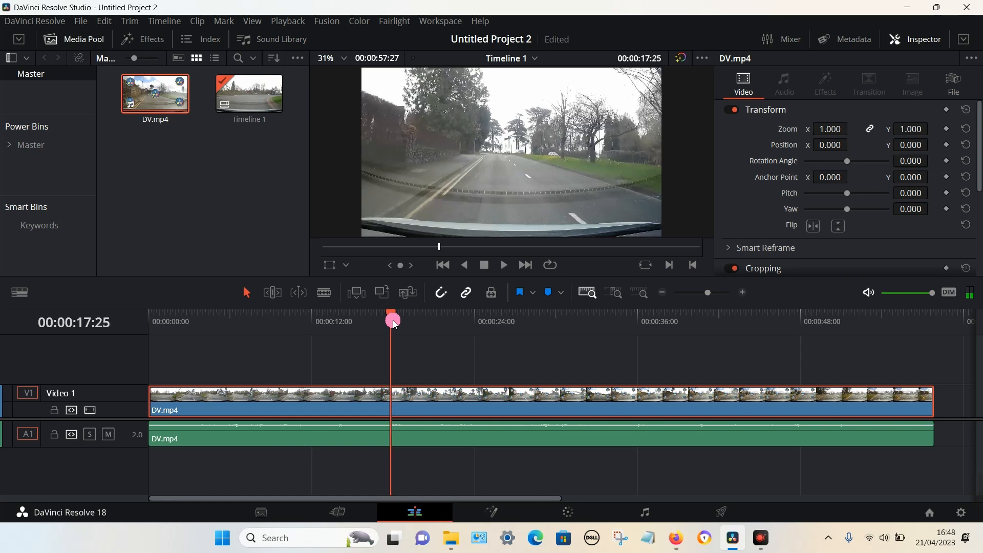
pyautogui.press('Right')
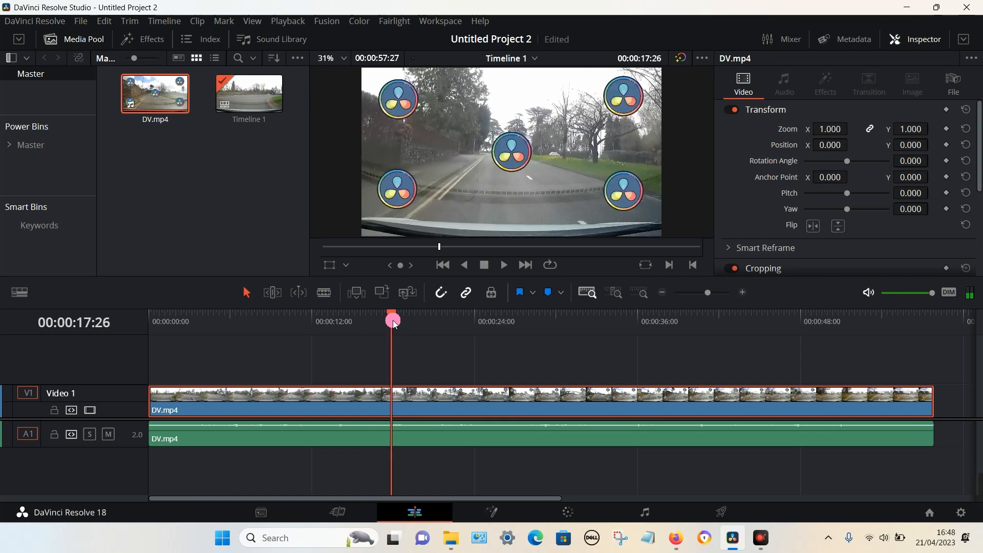
pyautogui.press('Left')
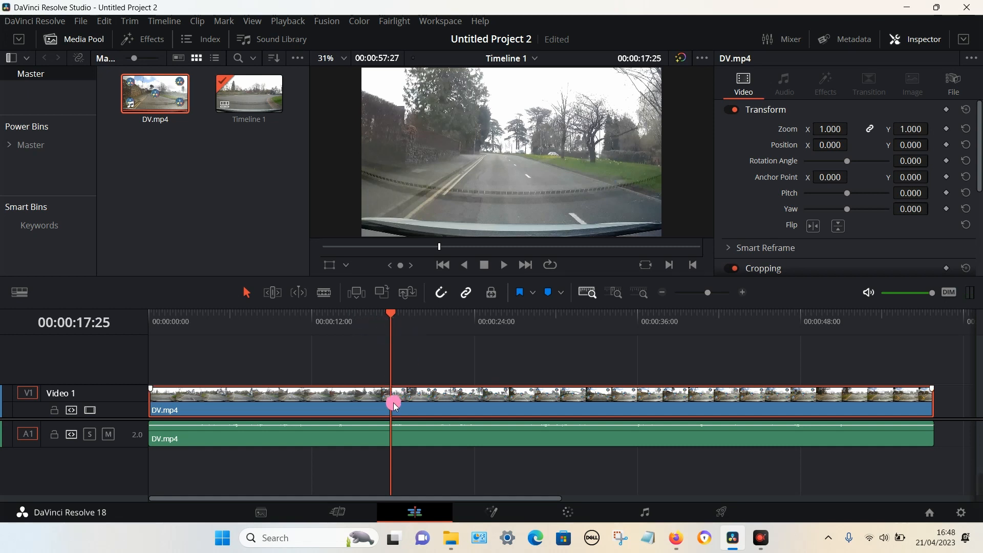
pyautogui.click(326, 295)
pyautogui.click(392, 401)
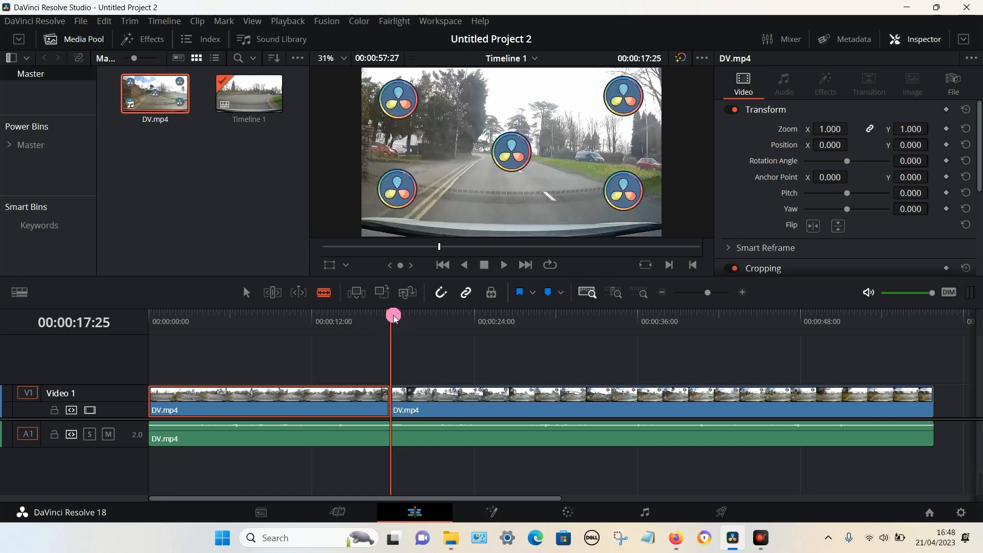
# Locate the first frame after the logos end and split the video clip there at 00:00:49:15
pyautogui.click(436, 324)
pyautogui.moveTo(438, 325); pyautogui.dragTo(823, 341)
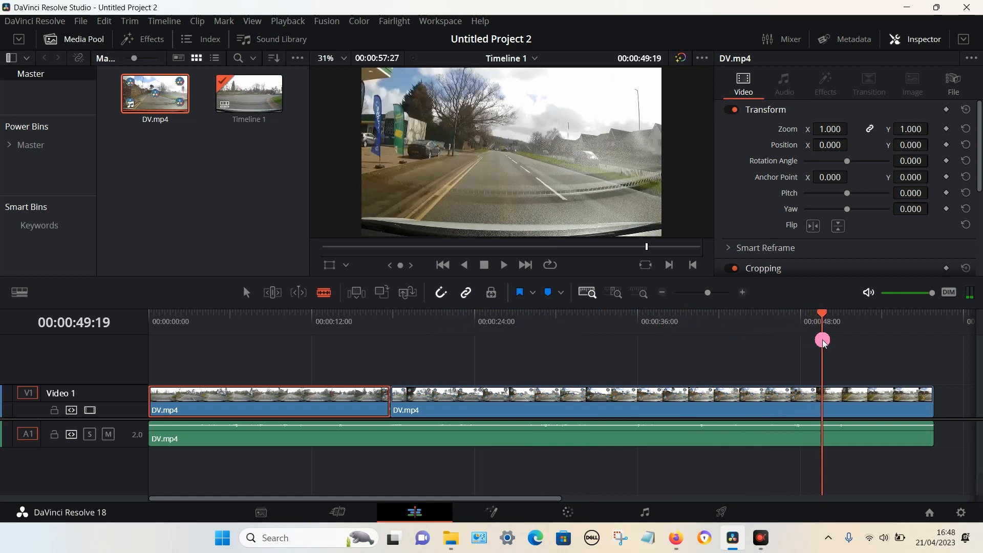
pyautogui.press('Left')
pyautogui.press('Left')
pyautogui.press('Left')
pyautogui.press('Left')
pyautogui.press('Left')
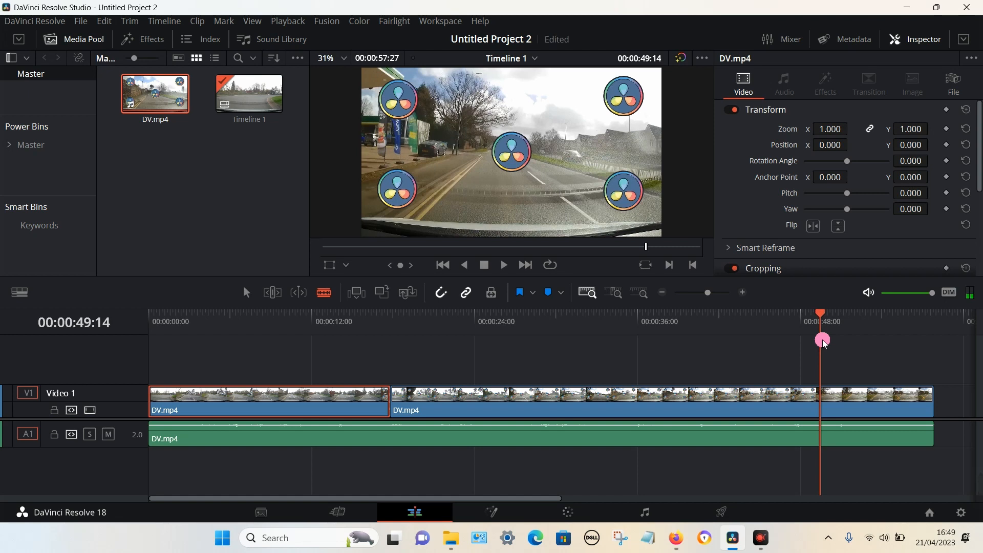
pyautogui.press('Right')
pyautogui.press('Left')
pyautogui.press('Right')
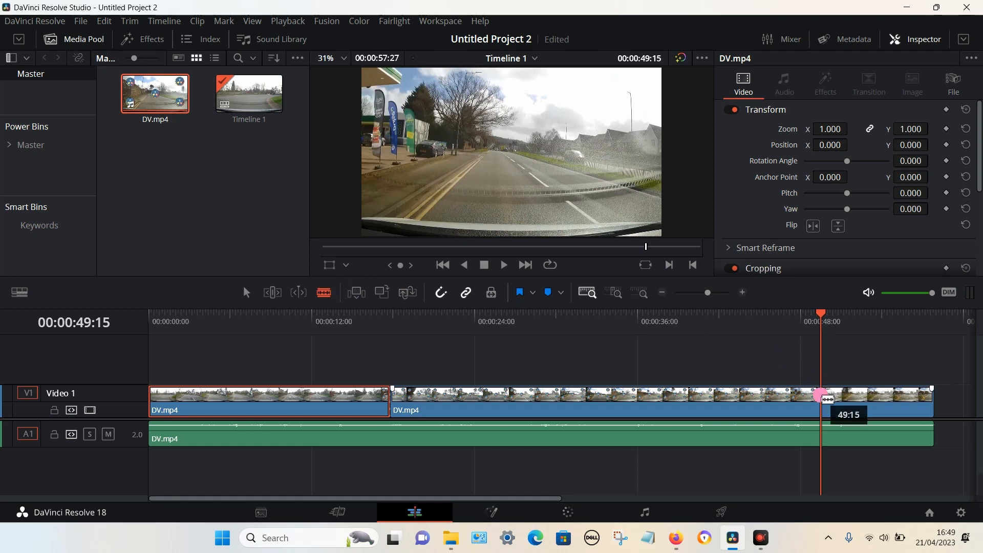
pyautogui.click(821, 397)
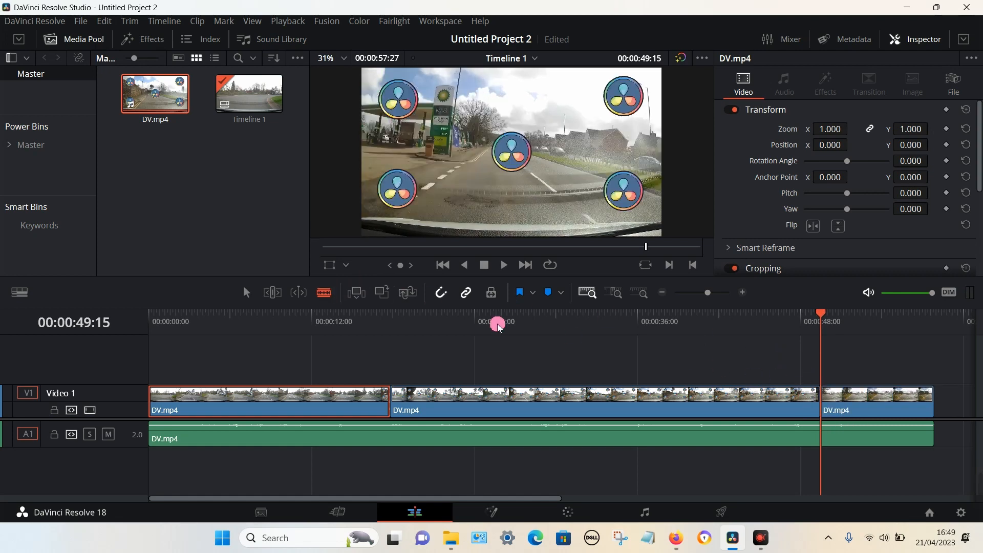
# Return to selection mode, park the playhead at 00:00:31:04, and select the middle video segment containing the logos
pyautogui.click(249, 292)
pyautogui.click(248, 294)
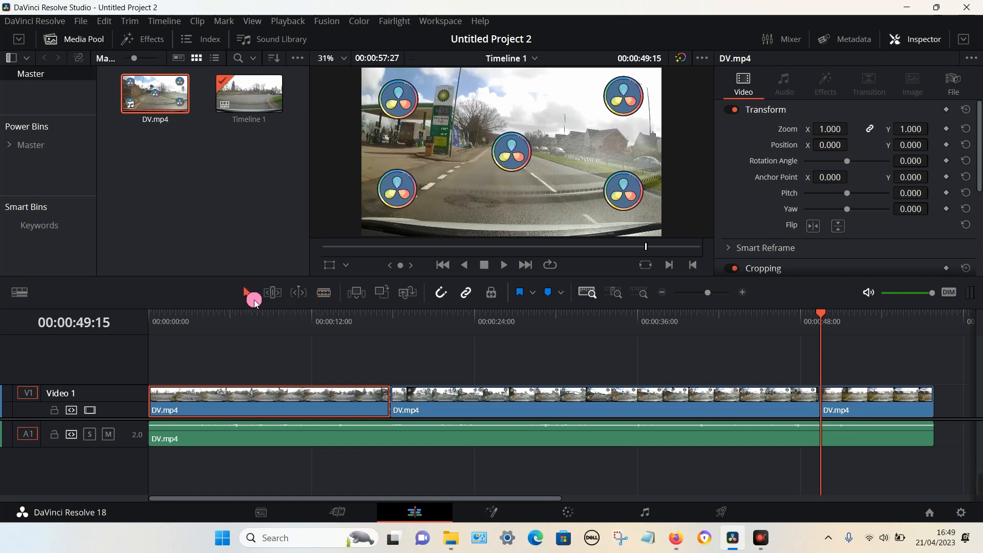
pyautogui.click(393, 328)
pyautogui.click(823, 324)
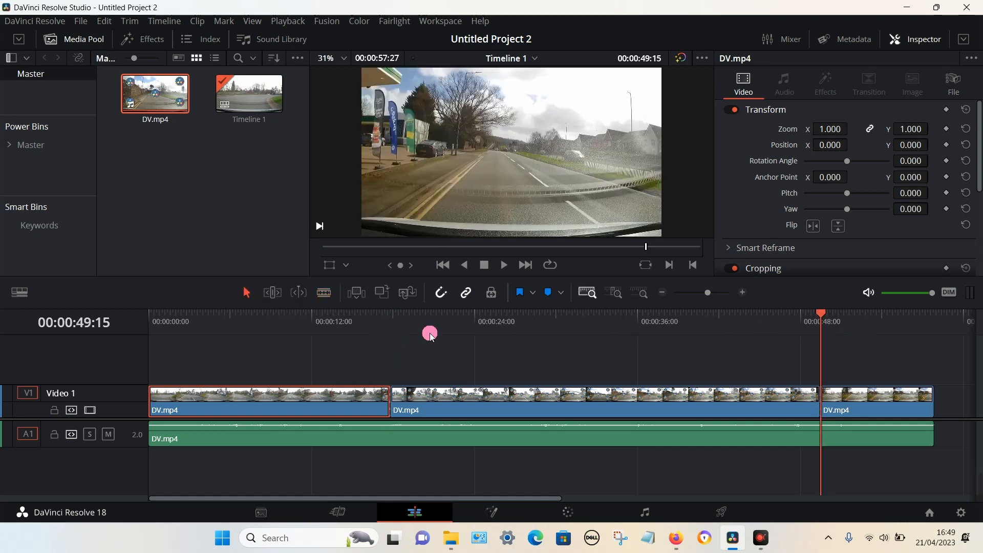
pyautogui.moveTo(430, 334); pyautogui.dragTo(572, 323)
pyautogui.click(471, 399)
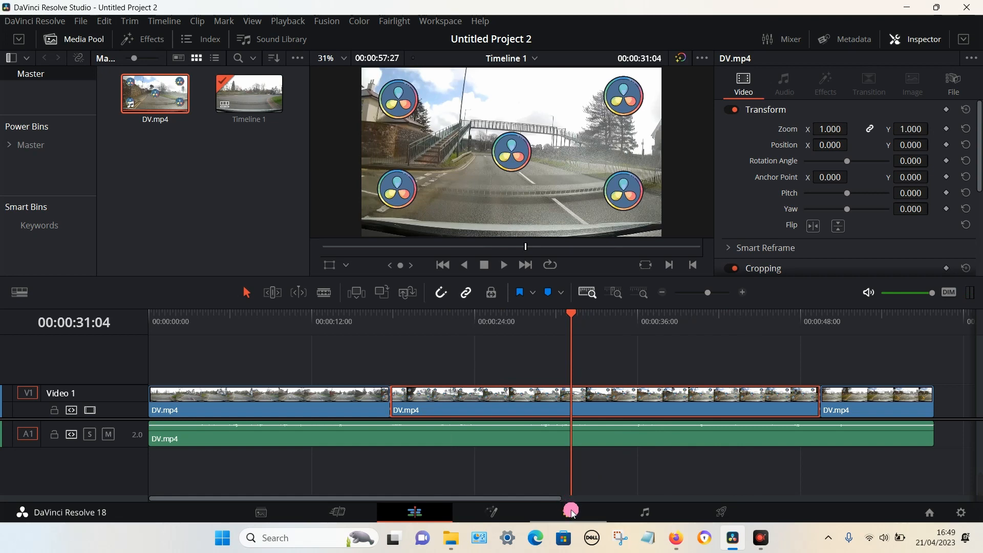
# On the Color page, reveal the clip thumbnails, select clip 02, and restore the enlarged viewer
pyautogui.click(571, 512)
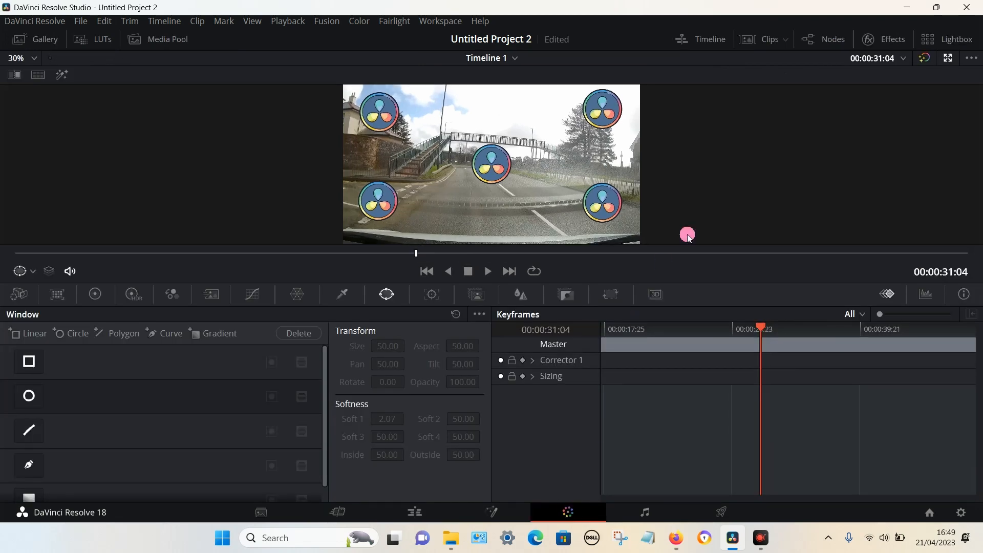
pyautogui.click(948, 58)
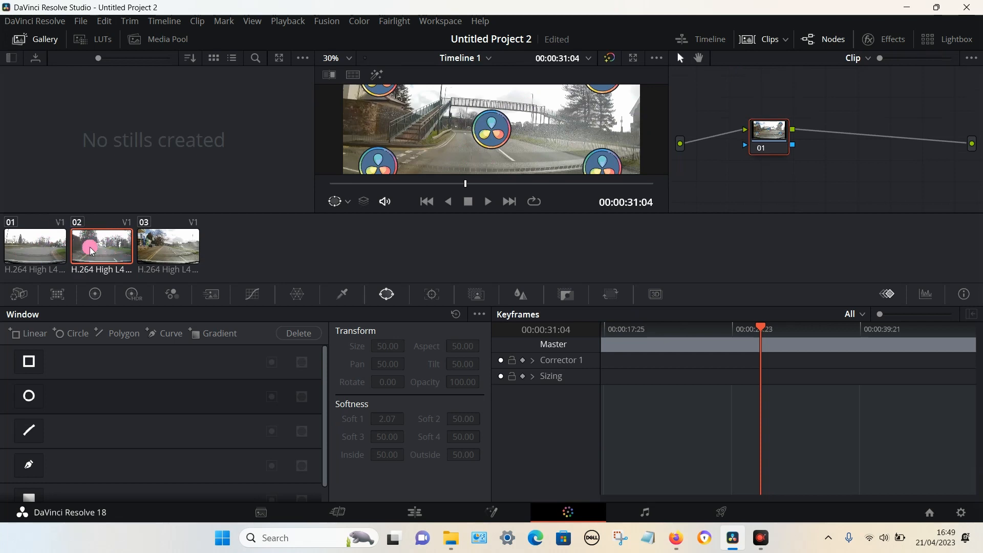
pyautogui.click(37, 255)
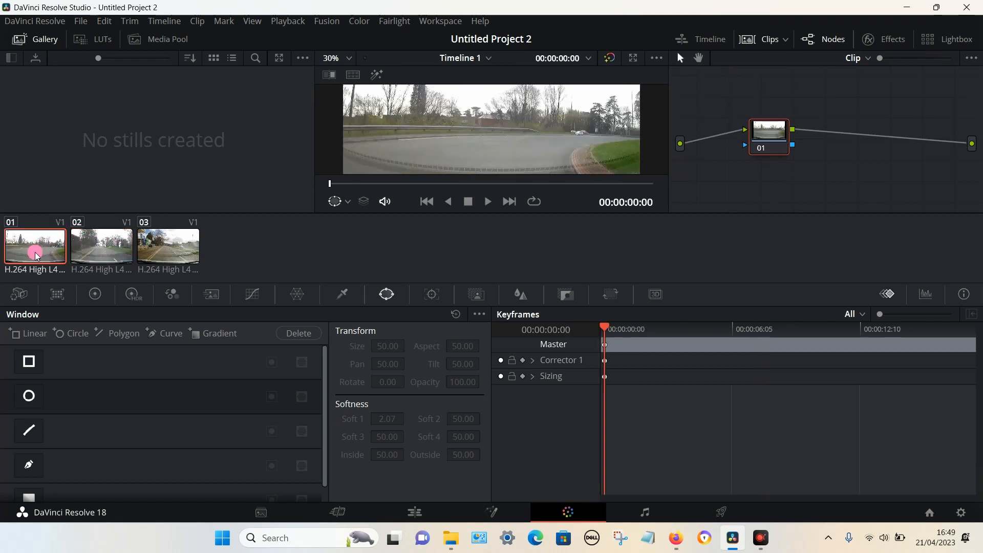
pyautogui.click(111, 251)
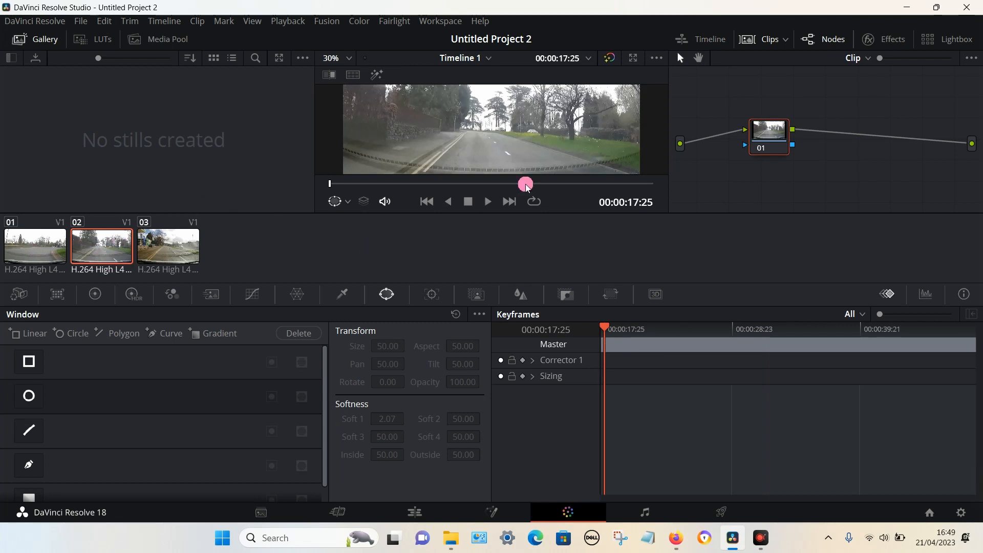
pyautogui.click(635, 59)
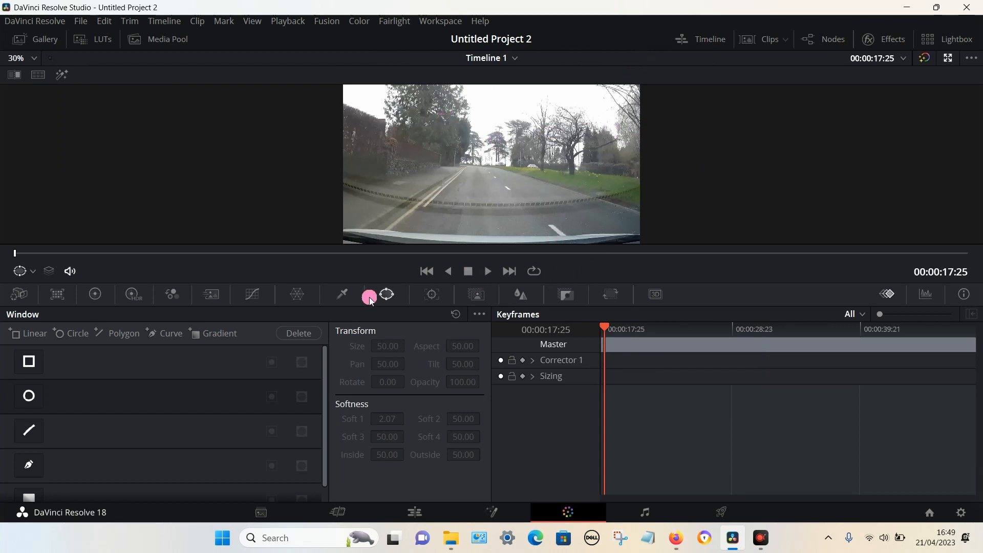
# Blur the whole clip with a linked radius of 2.52 and move the playhead to 00:00:22:04 where the logos show
pyautogui.click(518, 295)
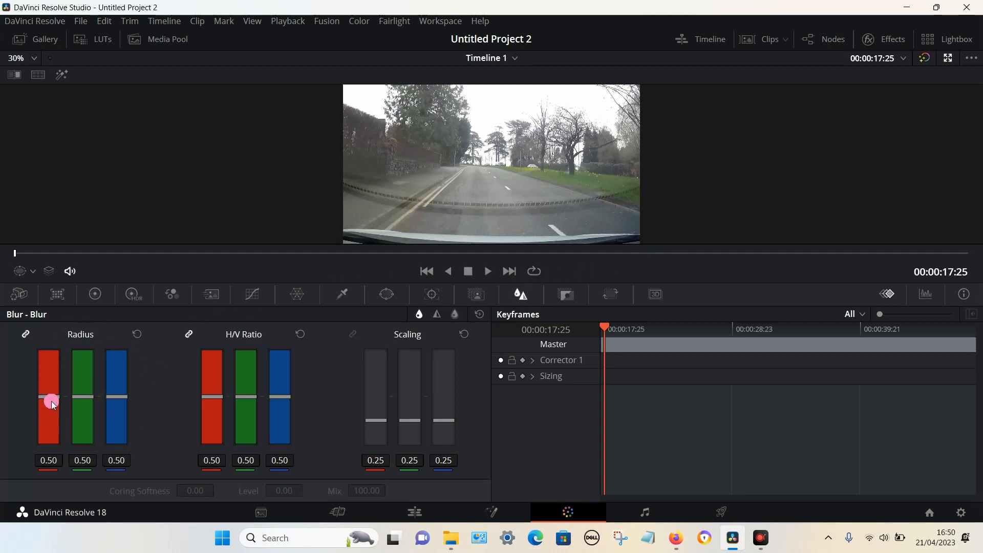
pyautogui.moveTo(52, 401); pyautogui.dragTo(65, 212)
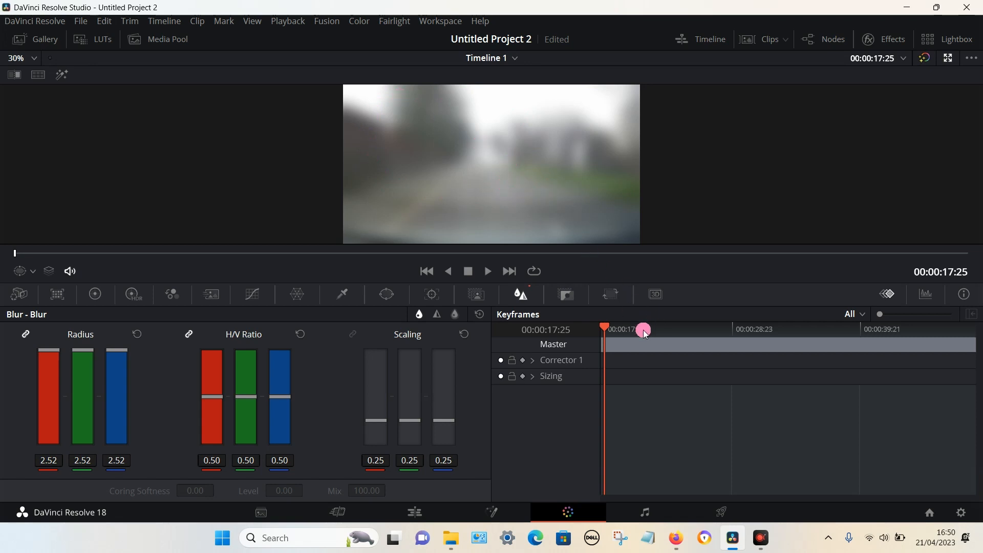
pyautogui.moveTo(647, 333); pyautogui.dragTo(655, 330)
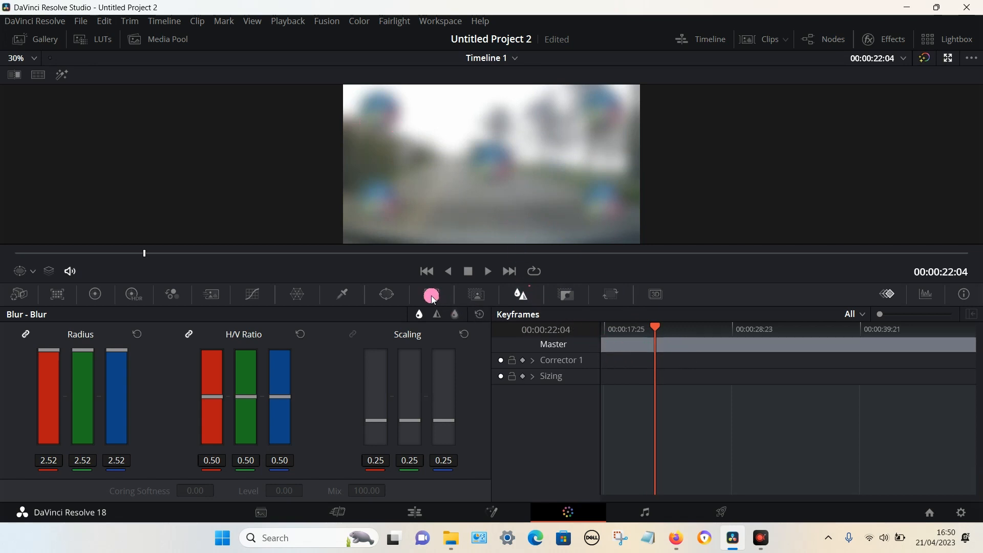
# Try limiting the blur with a rectangular Linear window, adjust its corner, and turn the window off again
pyautogui.click(389, 295)
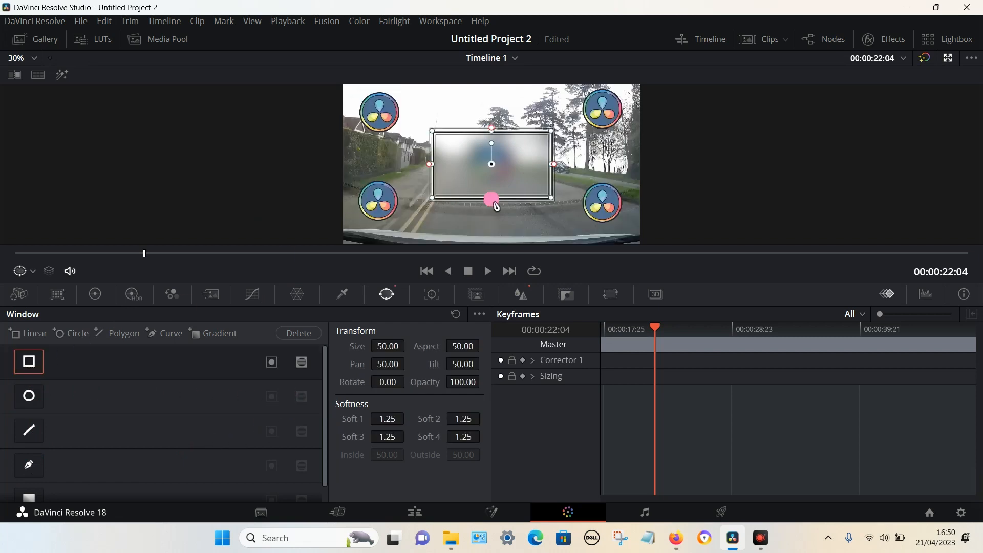
pyautogui.moveTo(434, 134)
pyautogui.mouseDown()
pyautogui.moveTo(455, 147)
pyautogui.moveTo(393, 117)
pyautogui.moveTo(515, 179)
pyautogui.moveTo(399, 112)
pyautogui.moveTo(434, 135)
pyautogui.mouseUp()
pyautogui.click(30, 359)
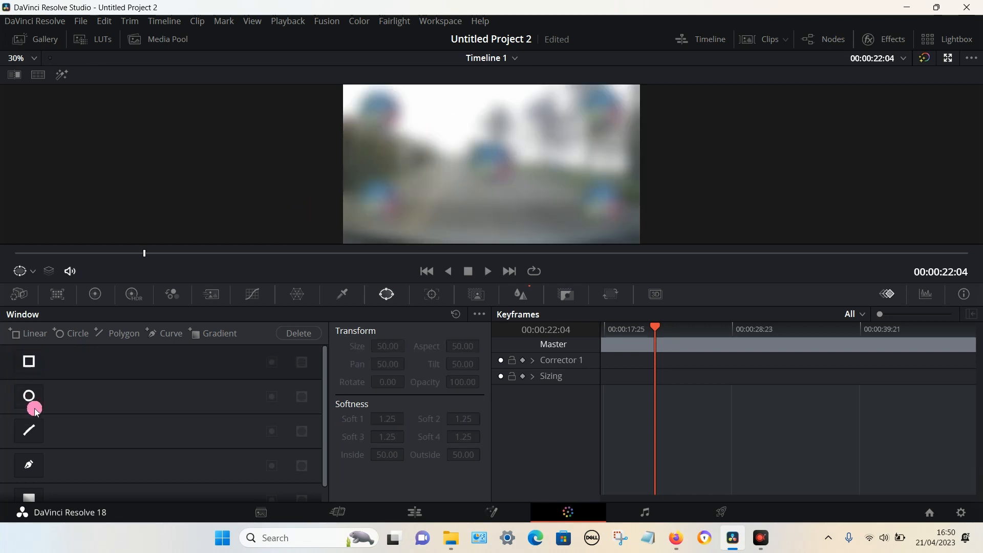
# Try limiting the blur with a Circle window, enlarge it slightly, and turn the window off again
pyautogui.click(28, 396)
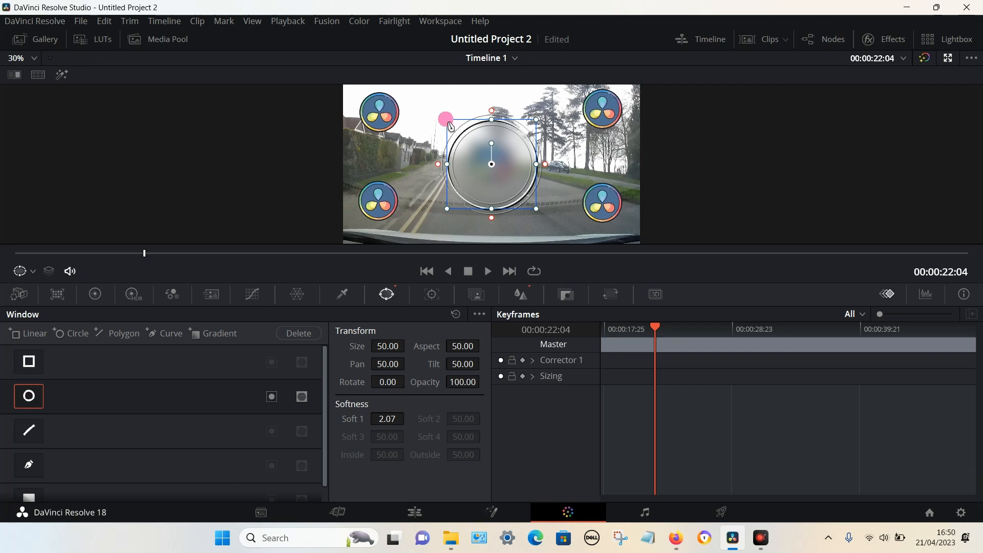
pyautogui.moveTo(451, 125)
pyautogui.mouseDown()
pyautogui.moveTo(402, 102)
pyautogui.moveTo(443, 124)
pyautogui.mouseUp()
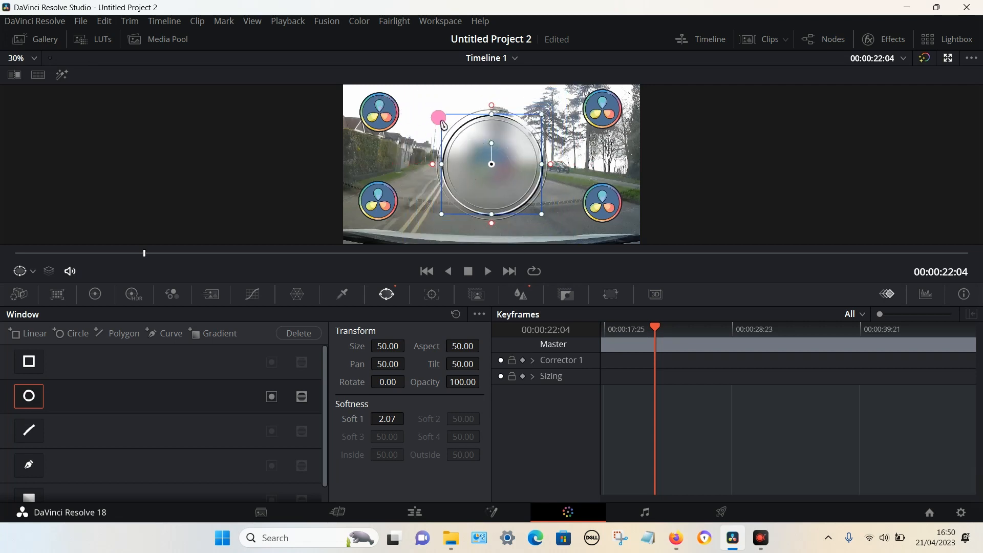
pyautogui.click(30, 396)
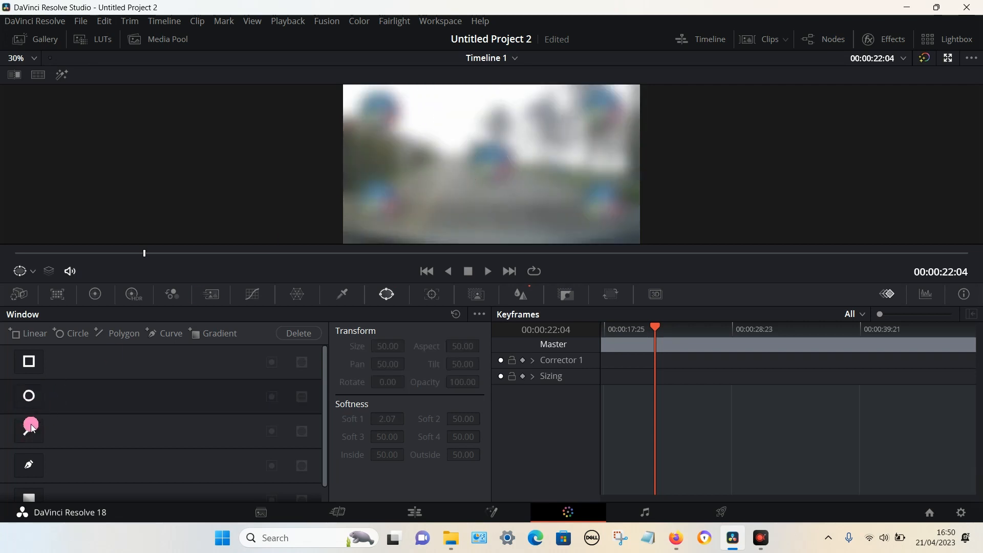
# Try limiting the blur with a Polygon window, shift its upper-left corner inward, and turn the window off again
pyautogui.click(32, 431)
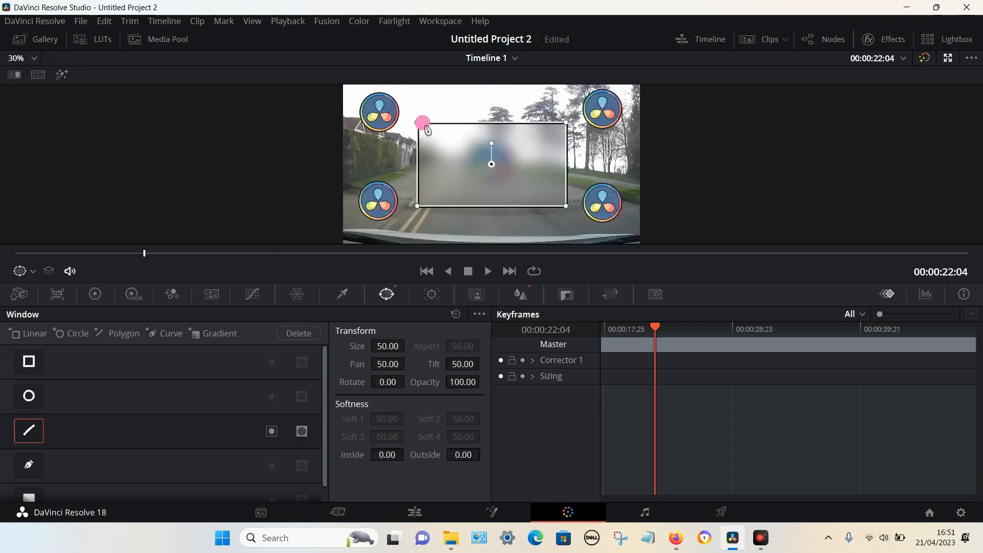
pyautogui.moveTo(423, 126)
pyautogui.mouseDown()
pyautogui.moveTo(489, 163)
pyautogui.moveTo(376, 115)
pyautogui.moveTo(445, 131)
pyautogui.moveTo(404, 101)
pyautogui.moveTo(437, 122)
pyautogui.mouseUp()
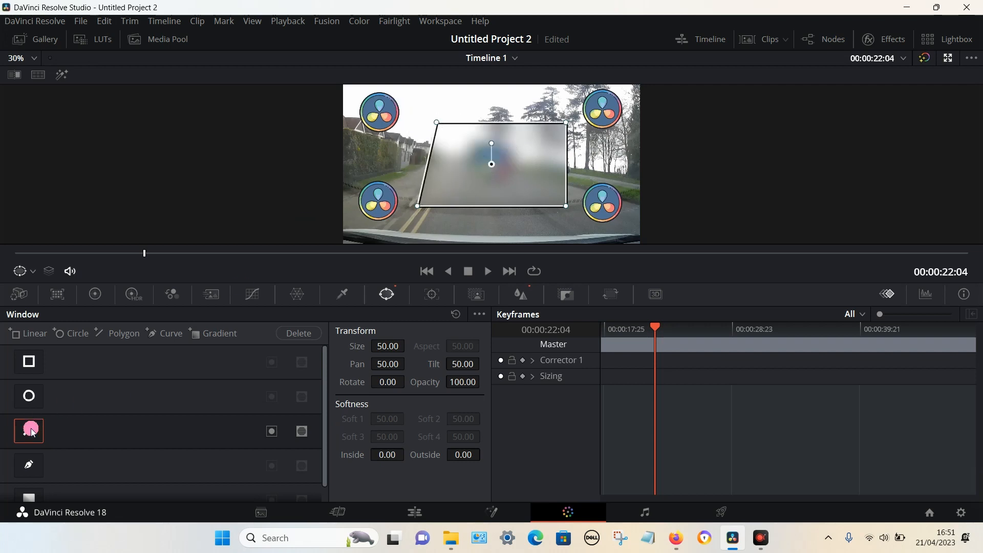
pyautogui.click(30, 431)
# Try limiting the blur with a closed Curve window drawn around the central logo, and turn the window off again
pyautogui.click(32, 466)
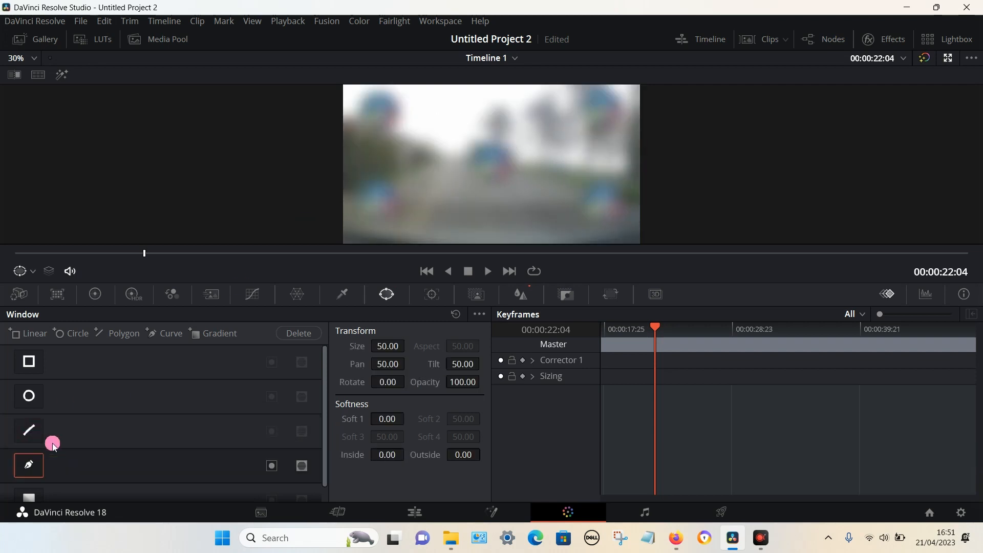
pyautogui.click(448, 163)
pyautogui.click(457, 185)
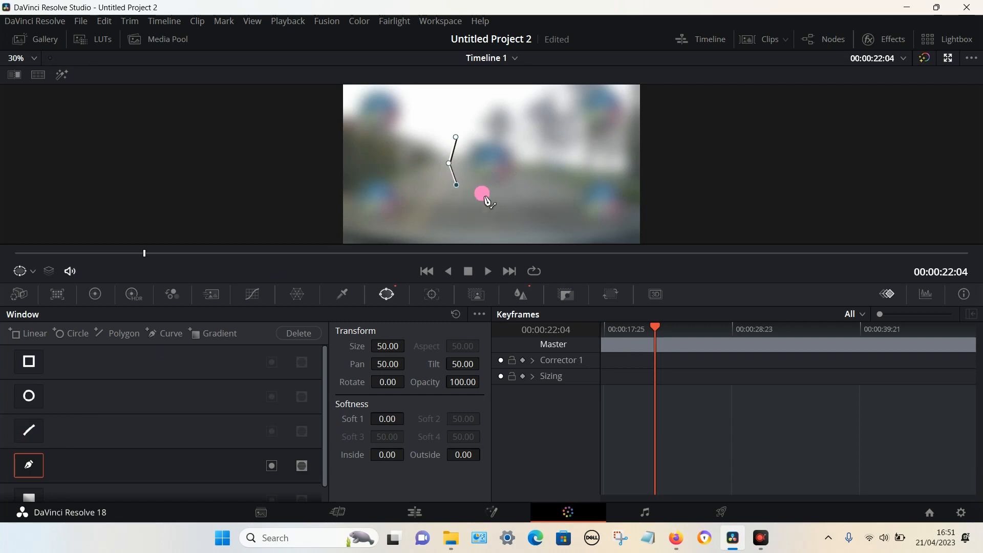
pyautogui.click(483, 193)
pyautogui.click(520, 192)
pyautogui.click(531, 152)
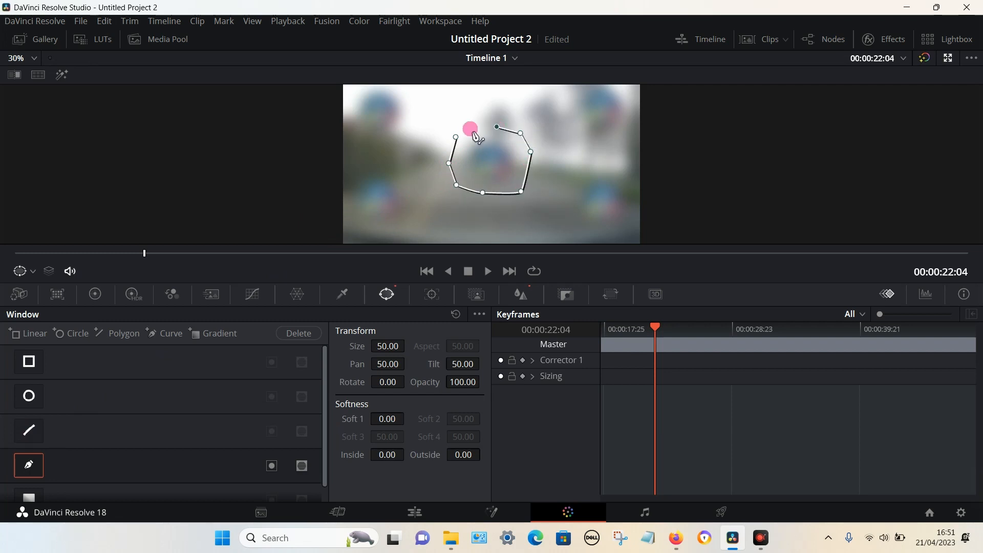
pyautogui.click(456, 137)
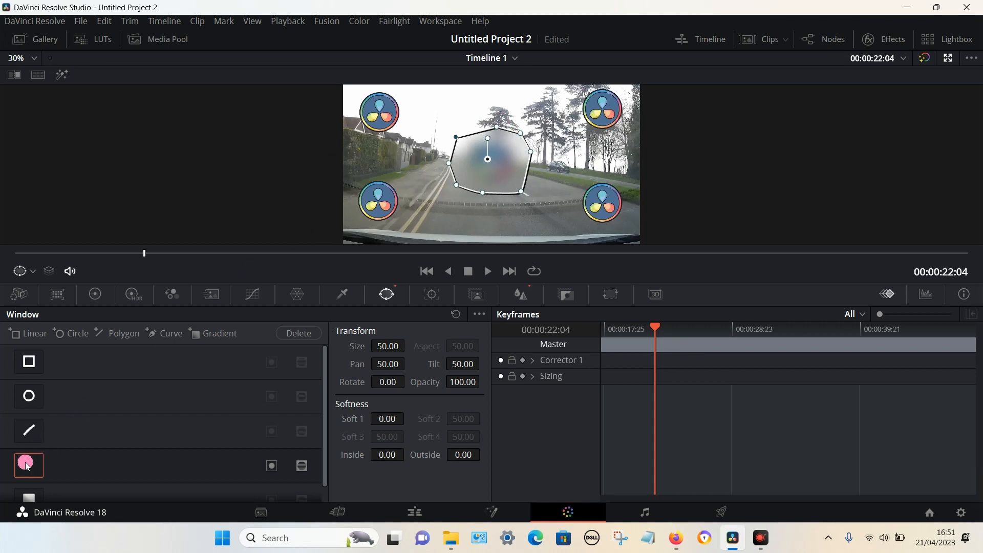
pyautogui.click(27, 466)
# Try limiting the blur with a Gradient window, flip it and move it lower in the frame, and turn the window off again
pyautogui.scroll(-1, 85, 408)
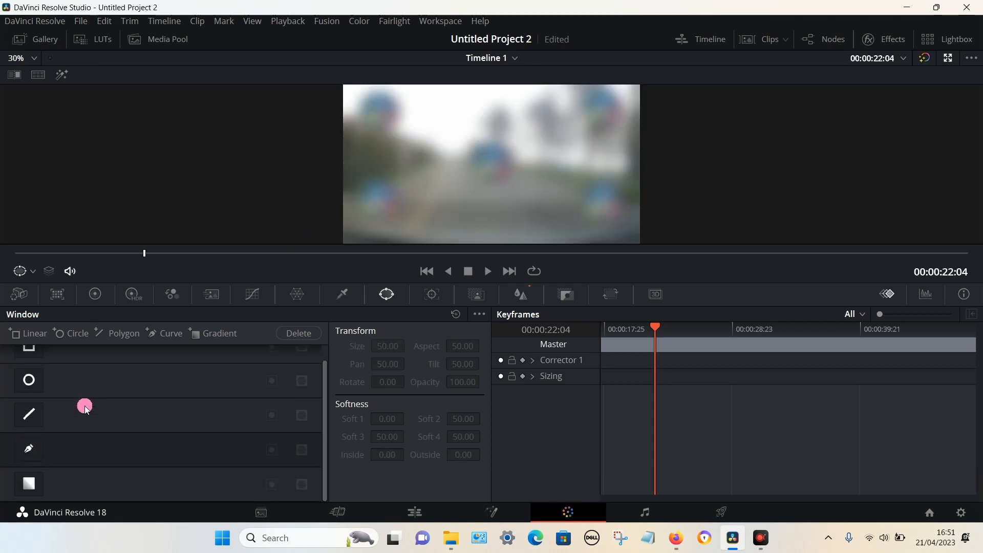
pyautogui.click(38, 489)
pyautogui.moveTo(496, 204); pyautogui.dragTo(500, 158)
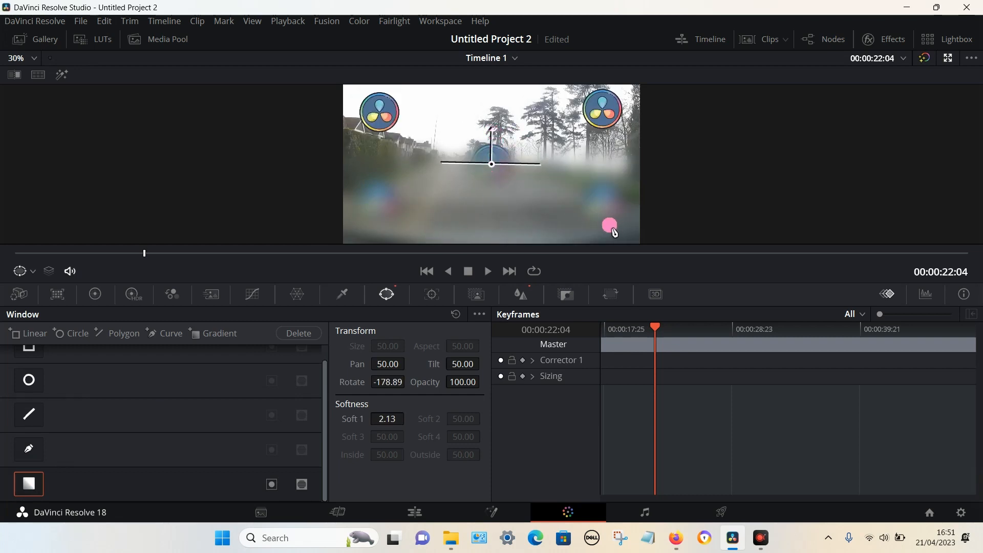
pyautogui.moveTo(490, 166)
pyautogui.mouseDown()
pyautogui.moveTo(488, 232)
pyautogui.moveTo(476, 201)
pyautogui.moveTo(486, 229)
pyautogui.moveTo(484, 160)
pyautogui.moveTo(498, 156)
pyautogui.moveTo(497, 228)
pyautogui.moveTo(491, 147)
pyautogui.moveTo(493, 178)
pyautogui.mouseUp()
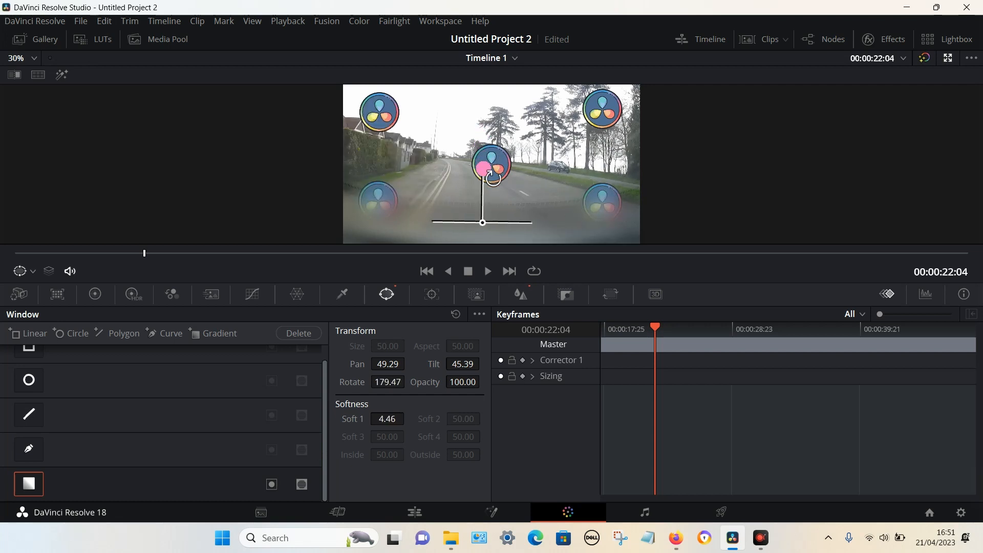
pyautogui.click(67, 464)
pyautogui.click(39, 486)
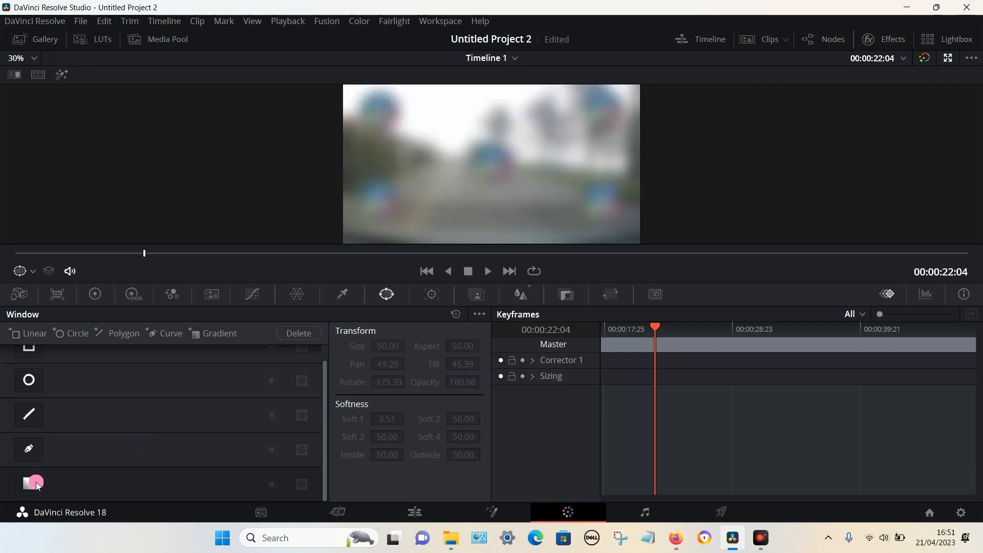
# Turn on the Circle window, shrink it to fit the central logo, and reduce its softness to 0.15
pyautogui.scroll(1, 88, 469)
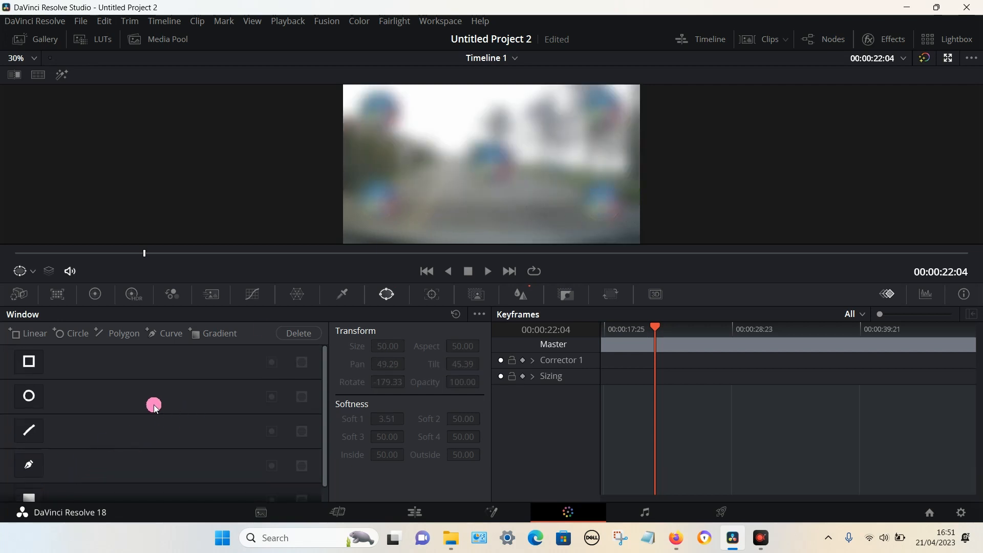
pyautogui.click(34, 397)
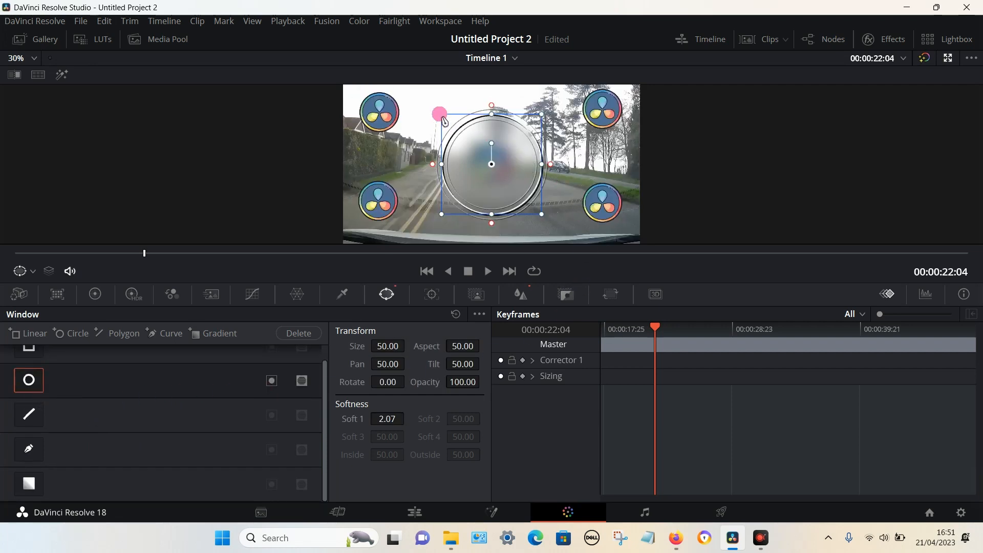
pyautogui.moveTo(444, 121)
pyautogui.mouseDown()
pyautogui.moveTo(487, 158)
pyautogui.moveTo(470, 130)
pyautogui.moveTo(448, 119)
pyautogui.mouseUp()
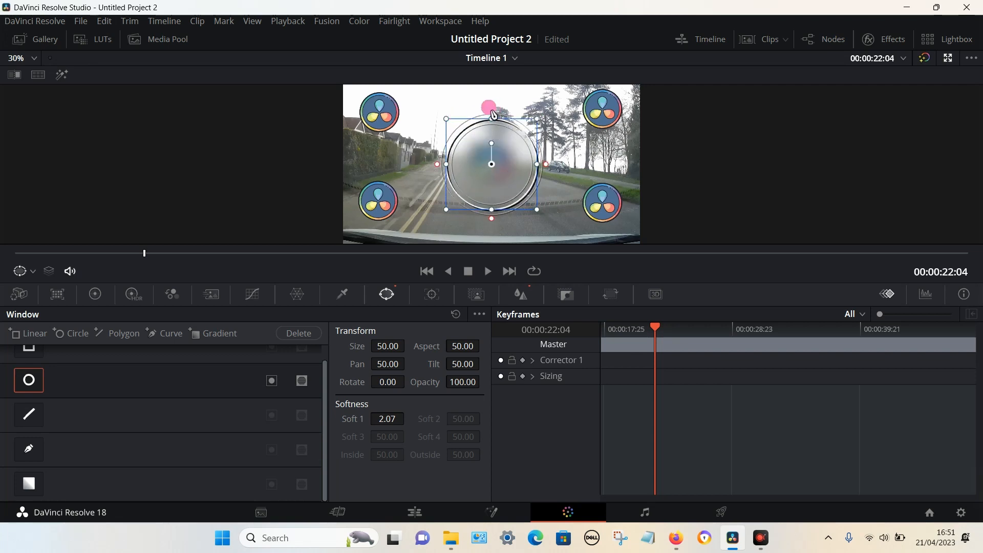
pyautogui.moveTo(494, 114); pyautogui.dragTo(492, 92)
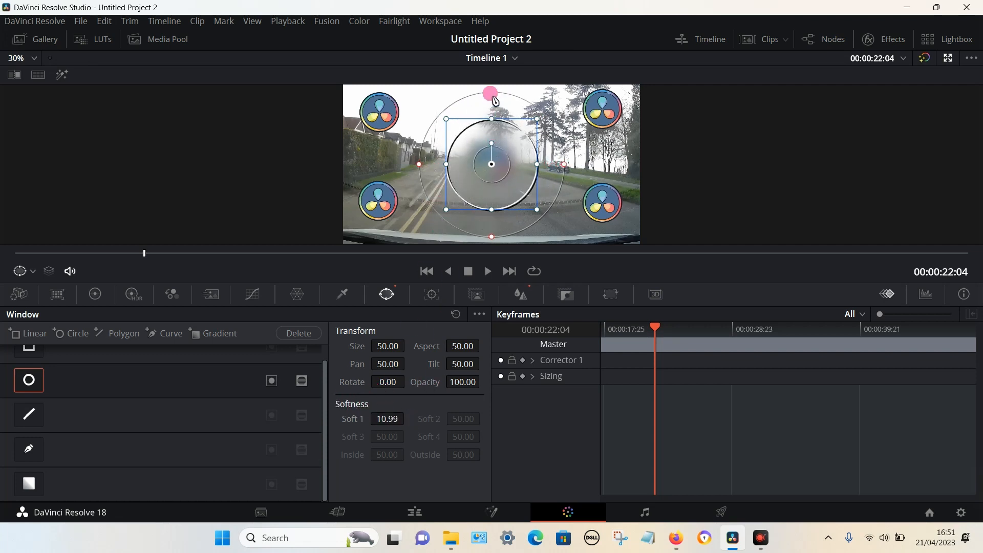
pyautogui.moveTo(492, 92); pyautogui.dragTo(480, 143)
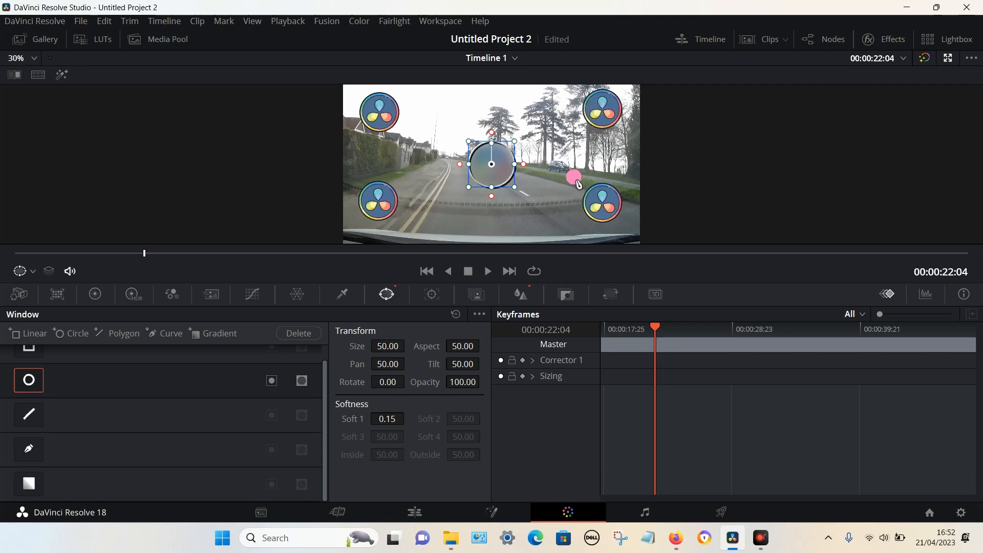
# Add two more Circle windows, one shrunk and placed over the upper-left logo and one over the lower-left logo
pyautogui.click(74, 335)
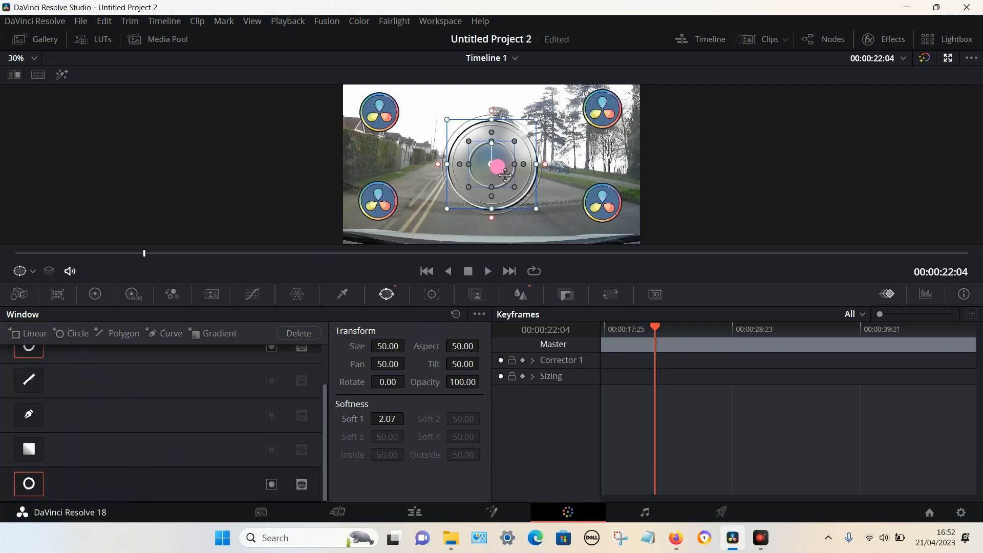
pyautogui.moveTo(505, 167); pyautogui.dragTo(397, 122)
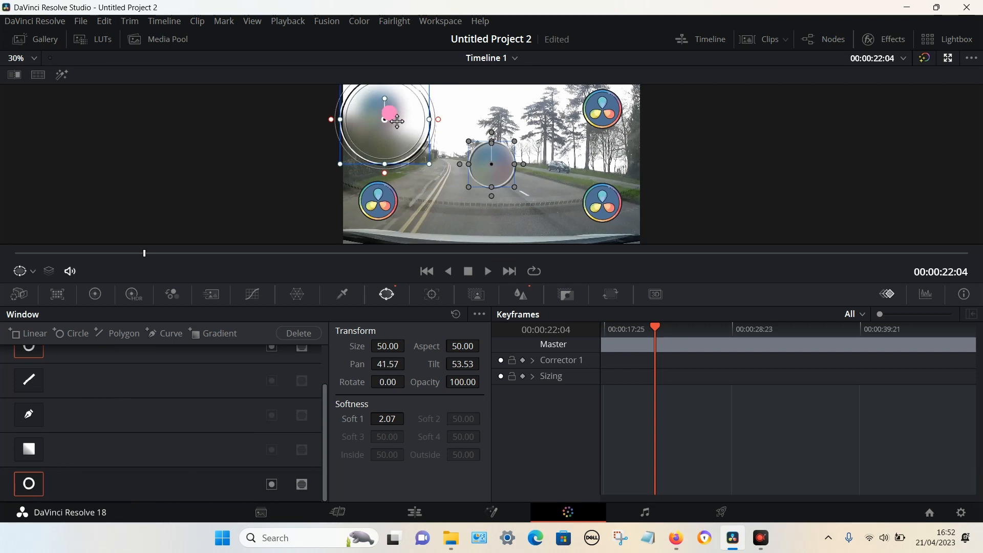
pyautogui.moveTo(432, 166); pyautogui.dragTo(396, 122)
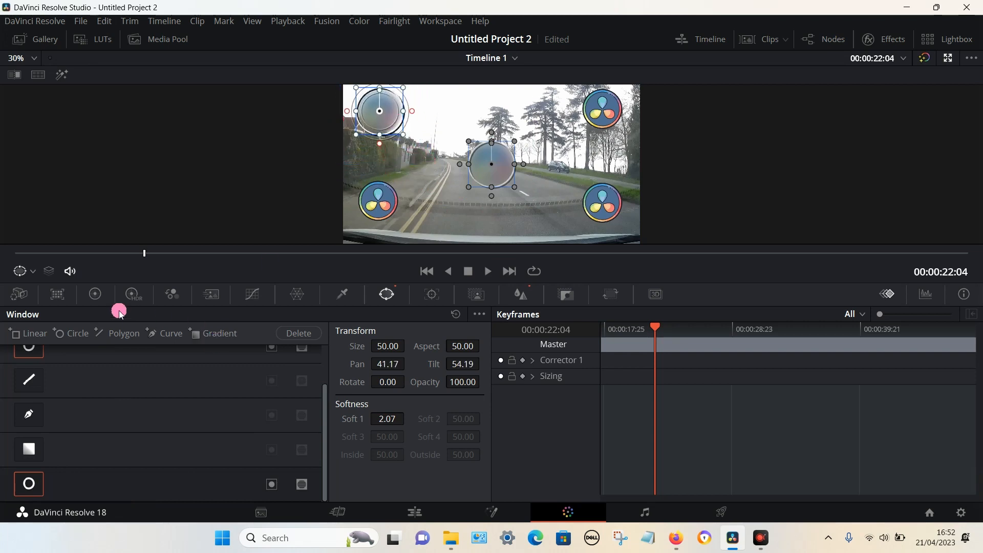
pyautogui.click(71, 333)
pyautogui.moveTo(500, 162); pyautogui.dragTo(389, 207)
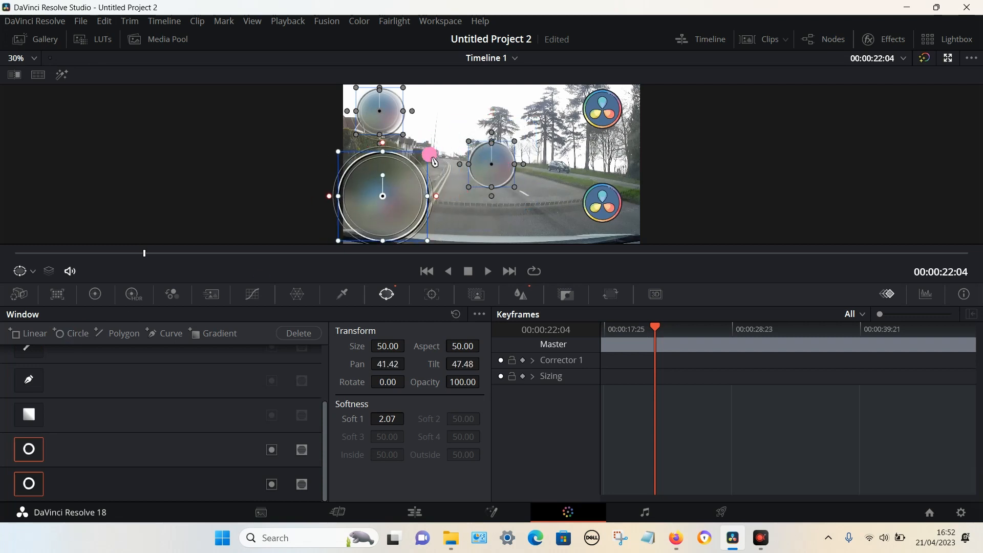
pyautogui.moveTo(434, 162); pyautogui.dragTo(393, 209)
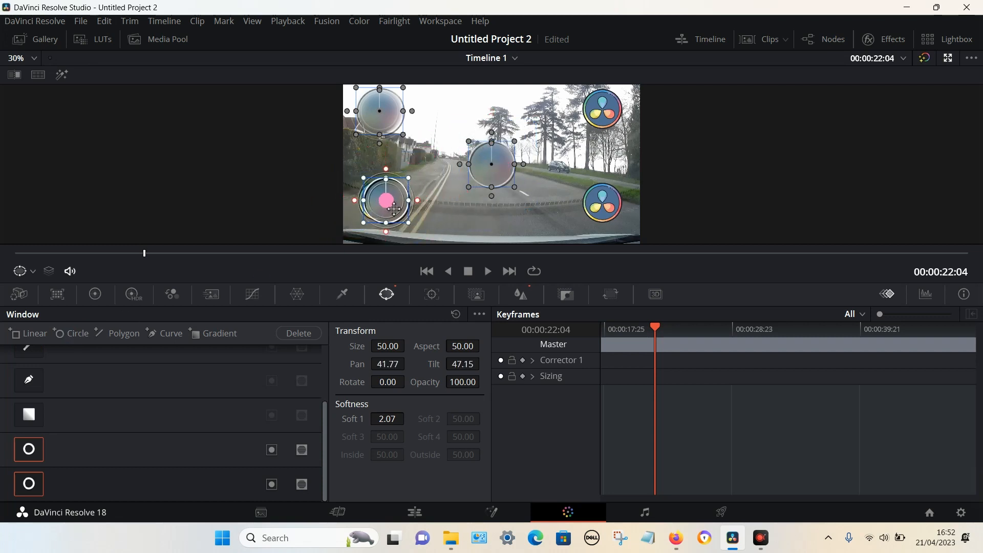
# Add two further Circle windows, one shrunk and placed over the upper-right logo and one over the lower-right logo
pyautogui.click(72, 334)
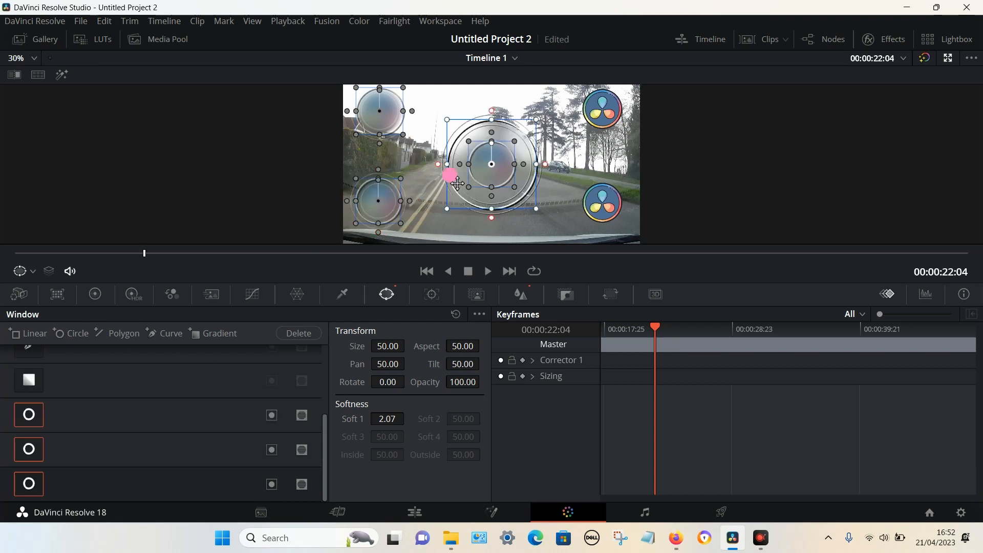
pyautogui.moveTo(483, 182); pyautogui.dragTo(597, 129)
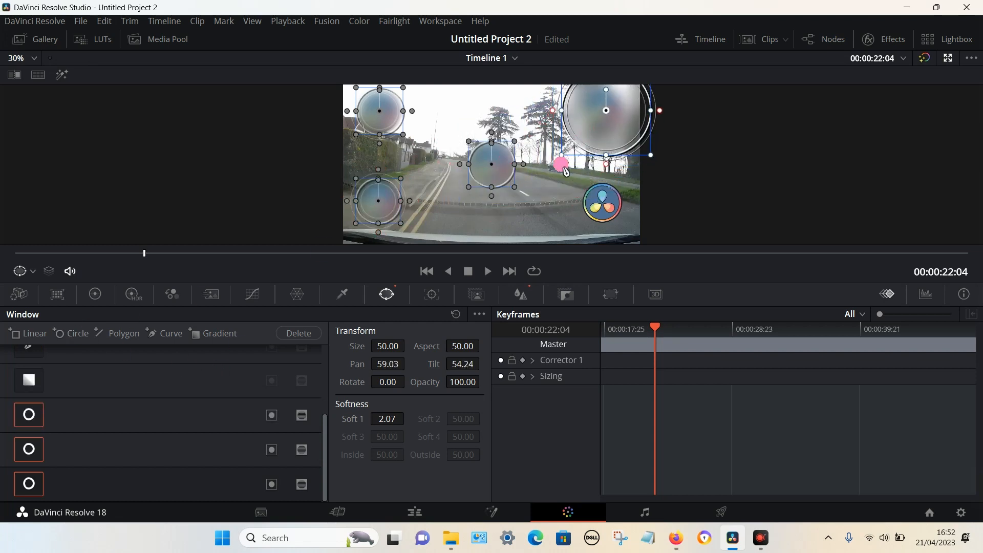
pyautogui.moveTo(566, 163); pyautogui.dragTo(623, 125)
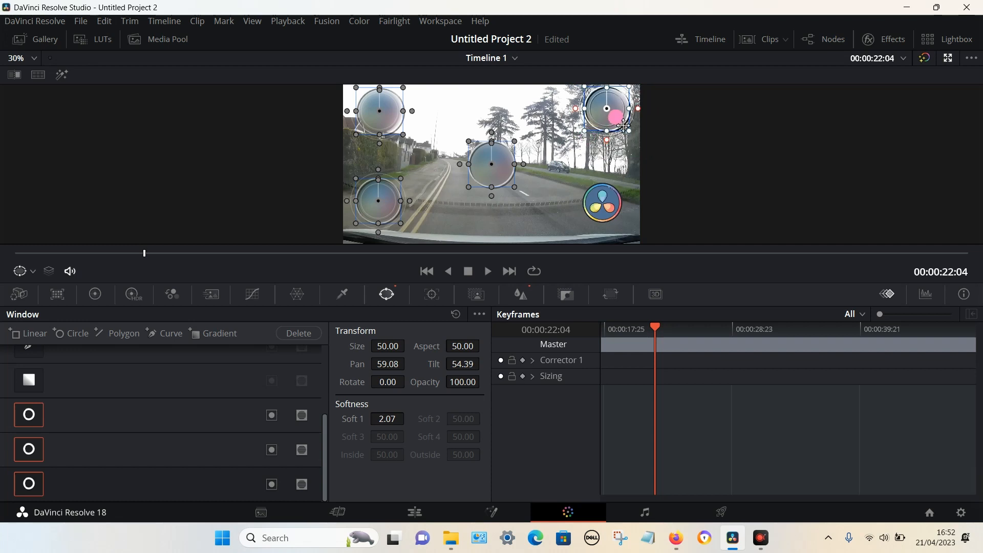
pyautogui.click(70, 333)
pyautogui.moveTo(517, 176); pyautogui.dragTo(622, 210)
pyautogui.moveTo(553, 156); pyautogui.dragTo(613, 210)
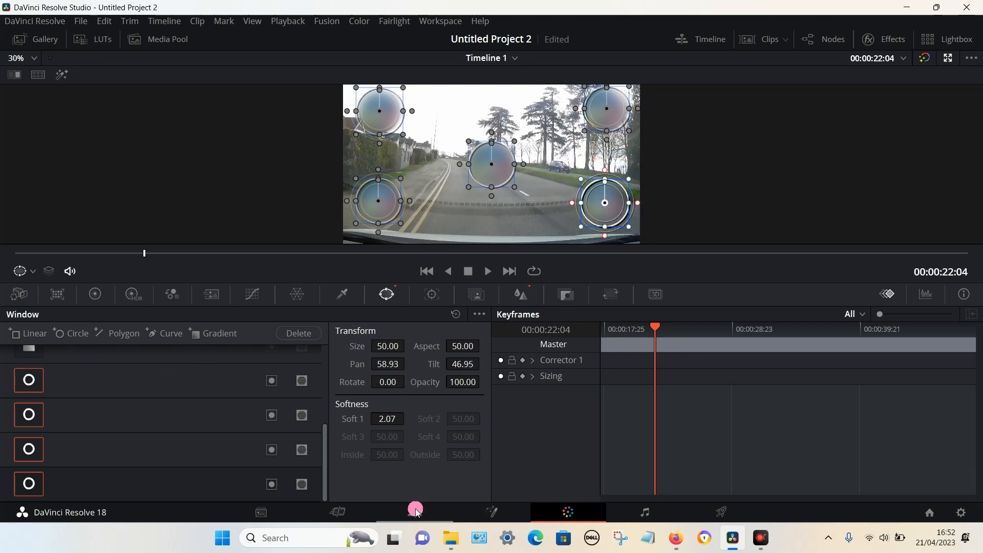
# Play the timeline on the Edit page across the start and end of the middle clip to check the blurred logos
pyautogui.click(416, 512)
pyautogui.moveTo(357, 322)
pyautogui.mouseDown()
pyautogui.moveTo(320, 324)
pyautogui.moveTo(351, 324)
pyautogui.mouseUp()
pyautogui.click(506, 272)
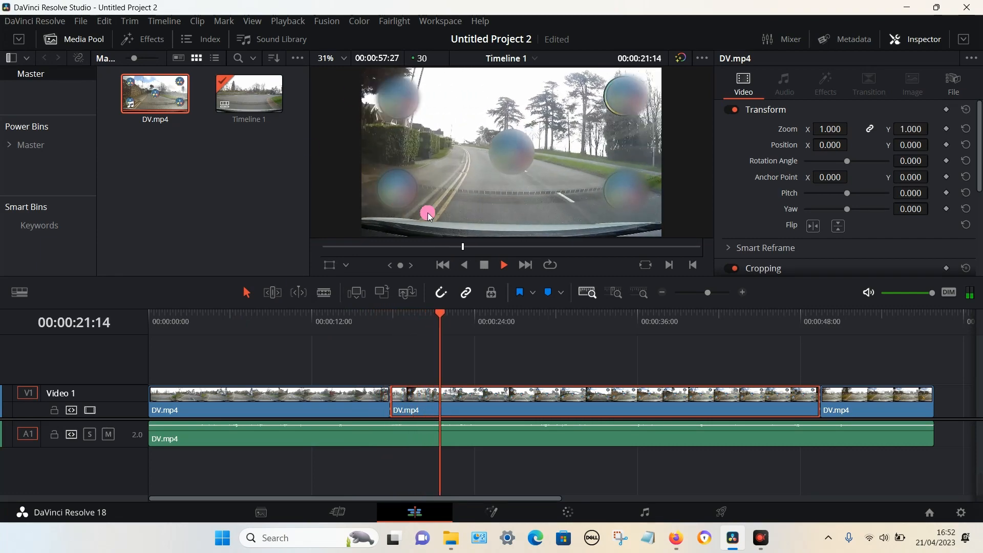
pyautogui.click(795, 322)
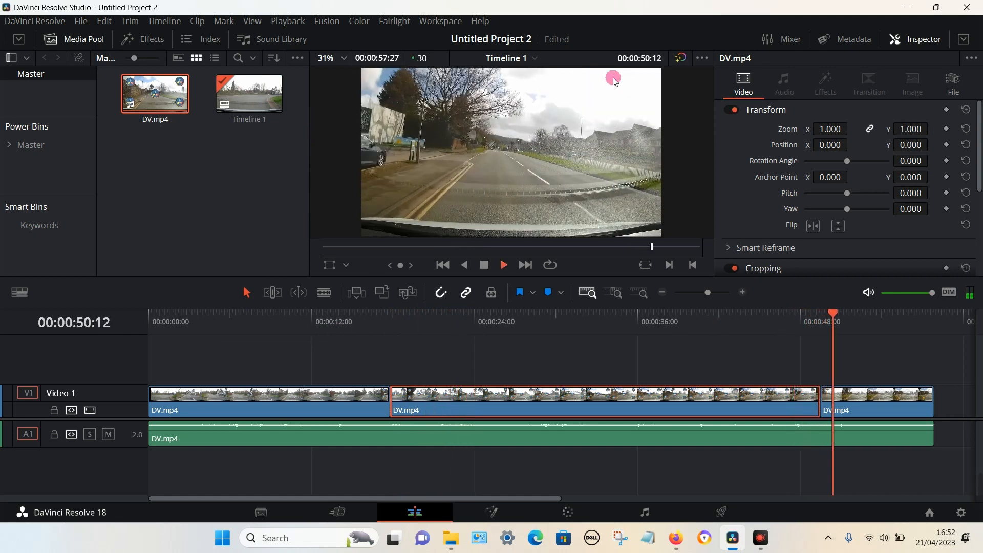
pyautogui.click(485, 265)
# Move the playhead to 00:00:29:20 and invert the central logo's Circle window on the Color page
pyautogui.click(553, 317)
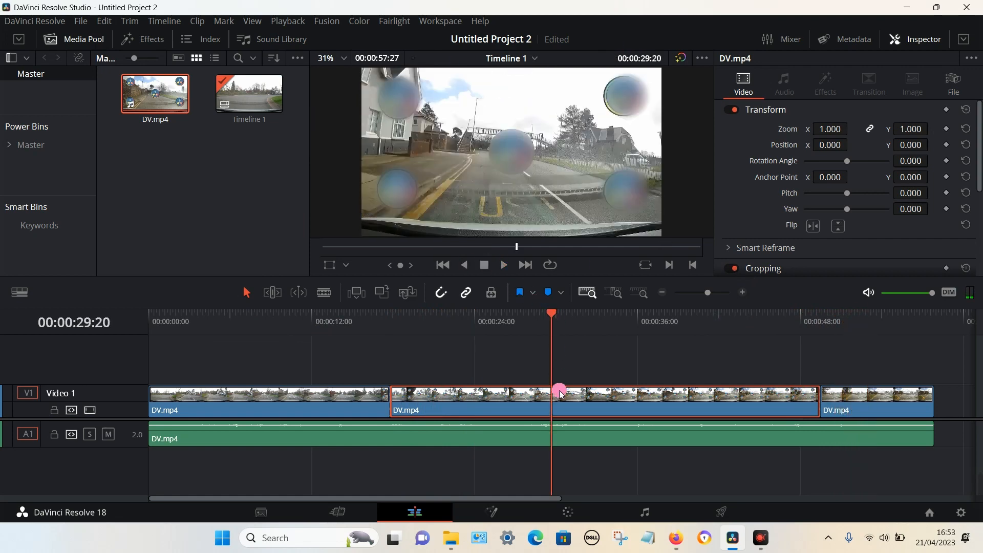
pyautogui.click(569, 512)
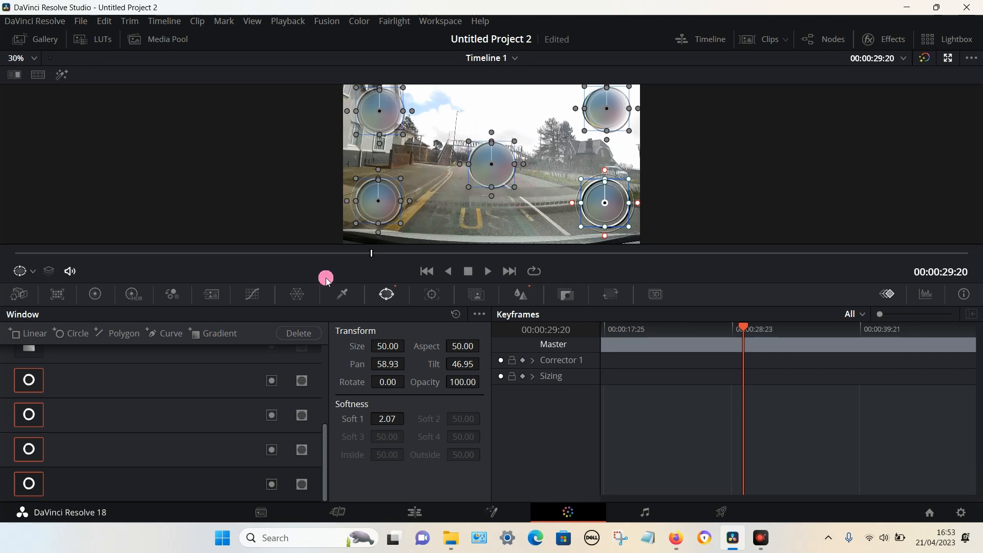
pyautogui.scroll(5, 187, 413)
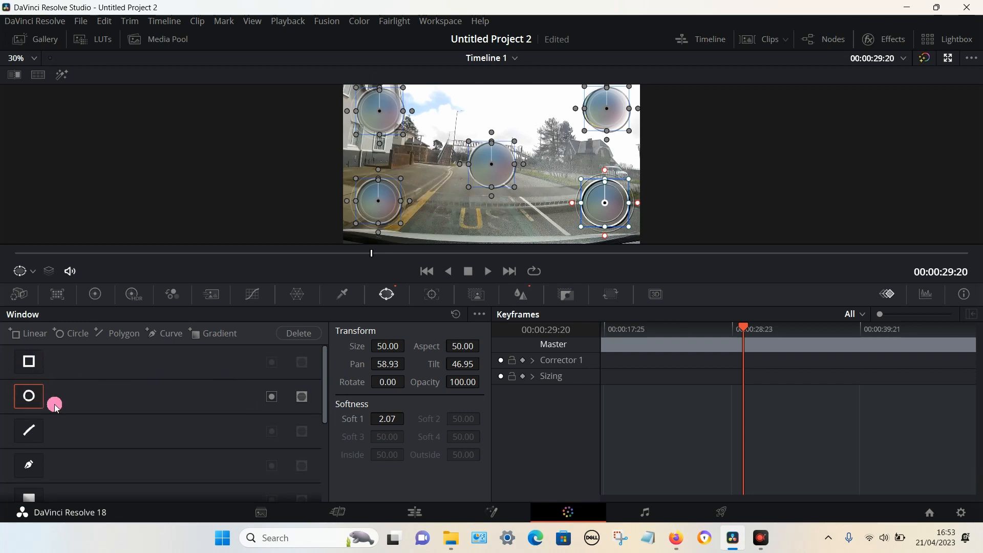
pyautogui.click(270, 398)
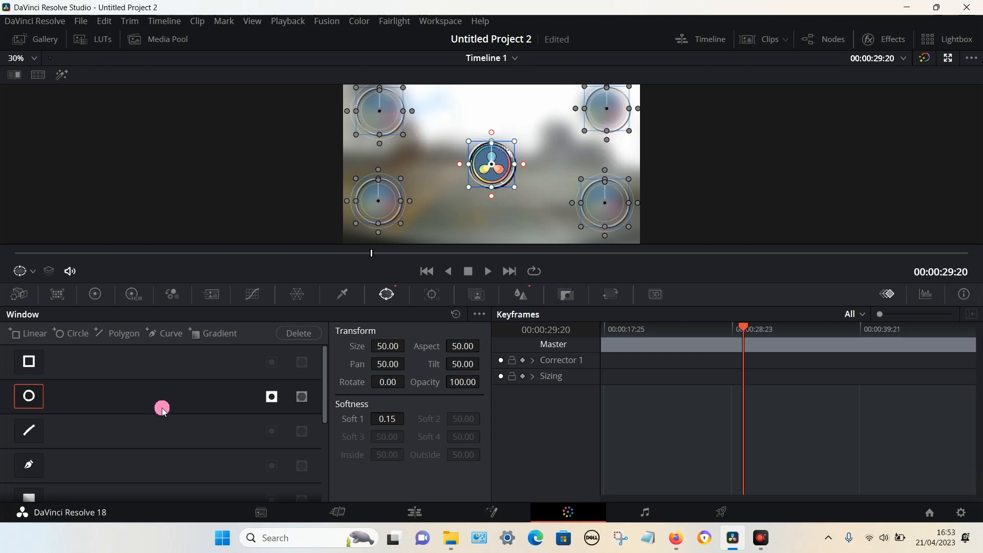
# Toggle the mask mode of the four corner Circle windows and shift the upper-right window to pan 58.78, tilt 54.46
pyautogui.scroll(-5, 158, 405)
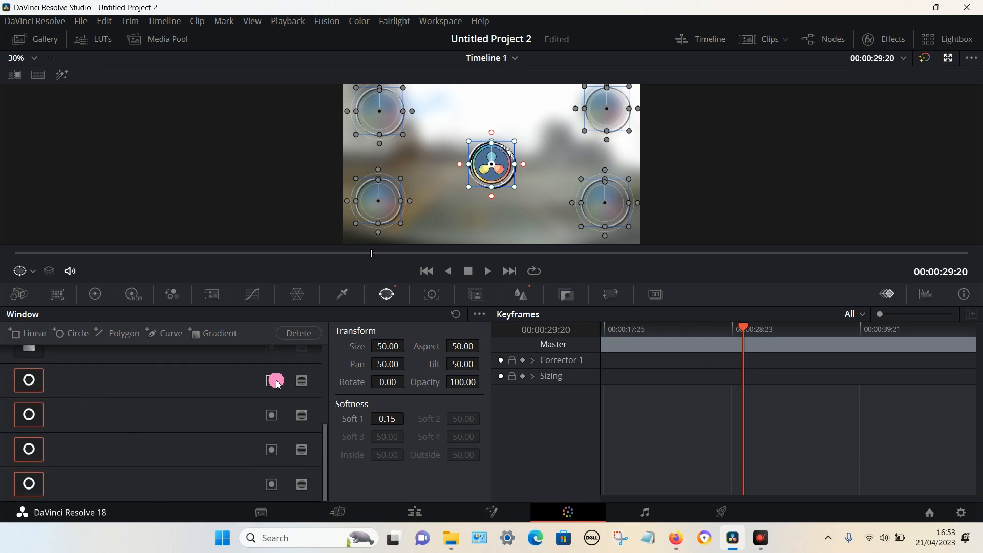
pyautogui.click(305, 379)
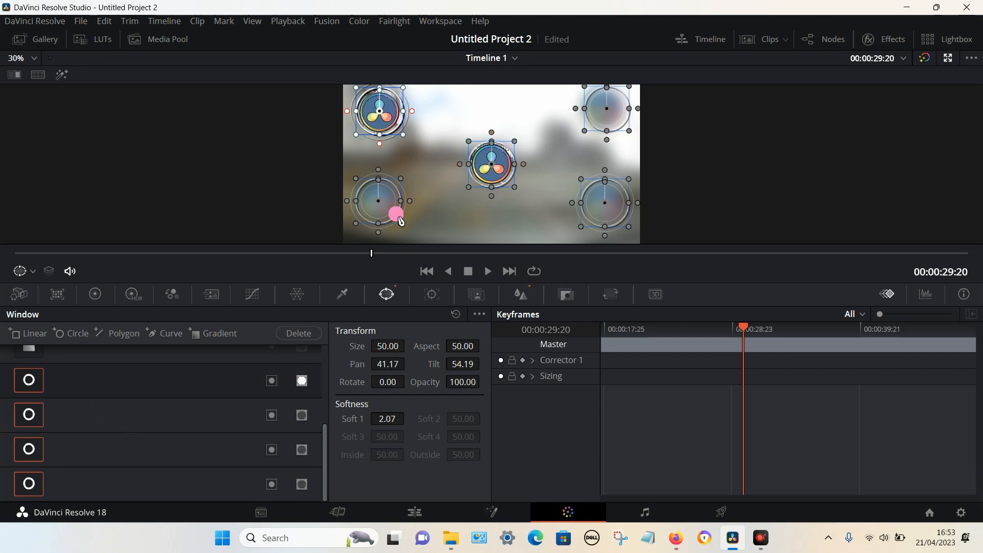
pyautogui.click(301, 414)
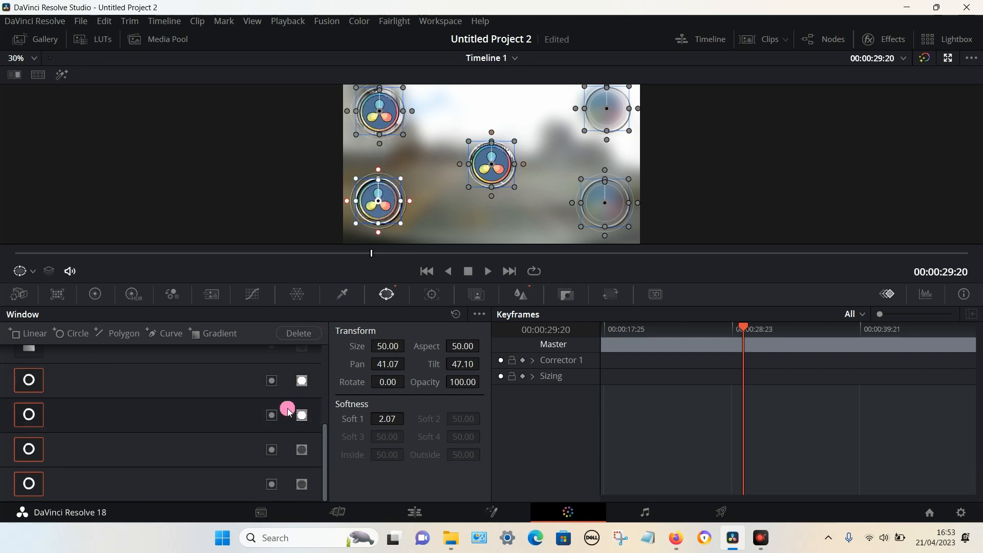
pyautogui.click(305, 449)
pyautogui.click(307, 484)
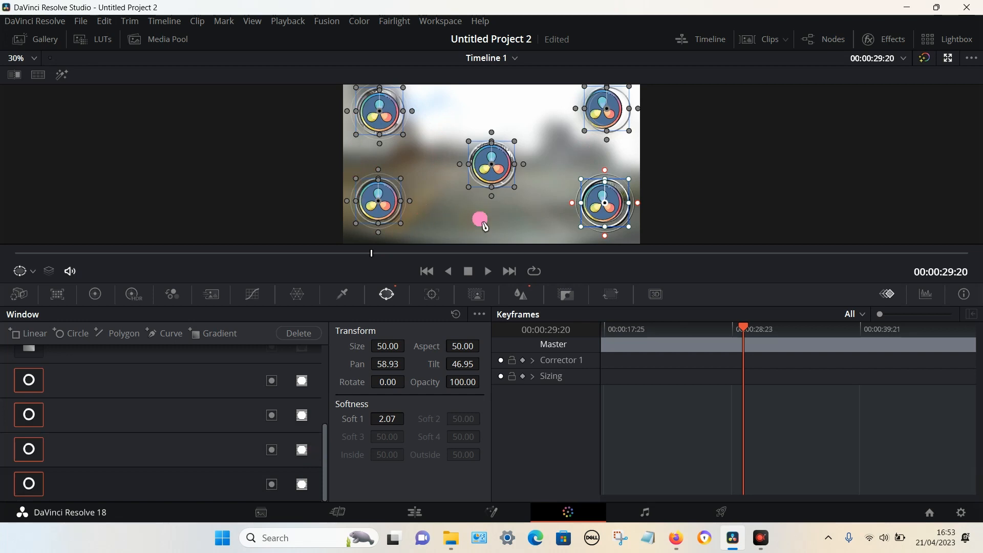
pyautogui.moveTo(611, 116); pyautogui.dragTo(589, 141)
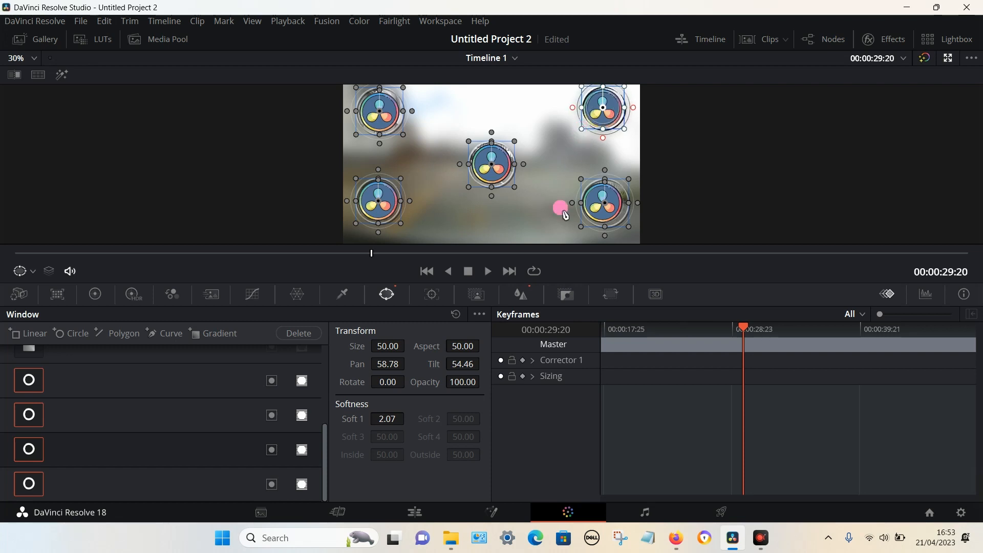
# Play the timeline on the Edit page from 00:00:16:12 and near the middle clip's end to check the inverted blur
pyautogui.click(415, 512)
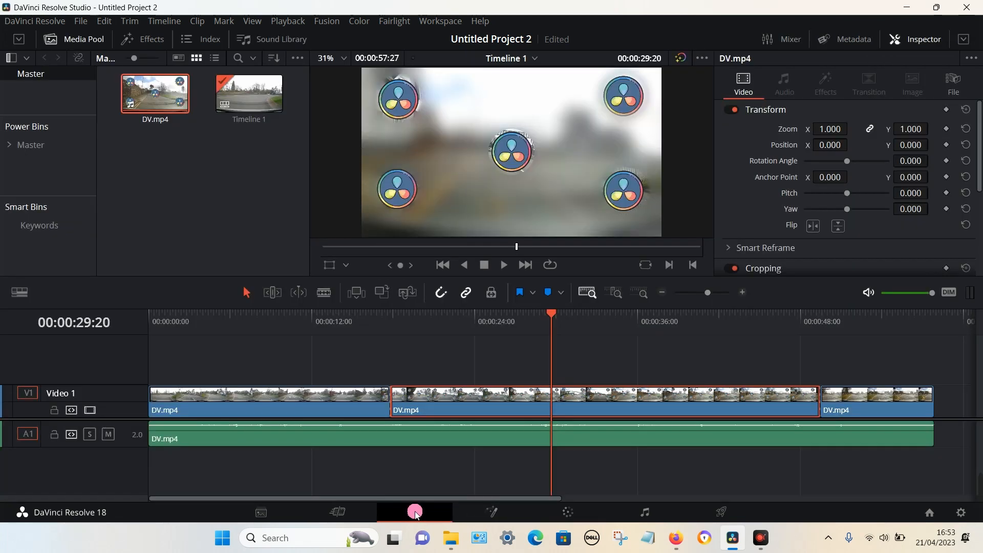
pyautogui.moveTo(380, 328); pyautogui.dragTo(369, 322)
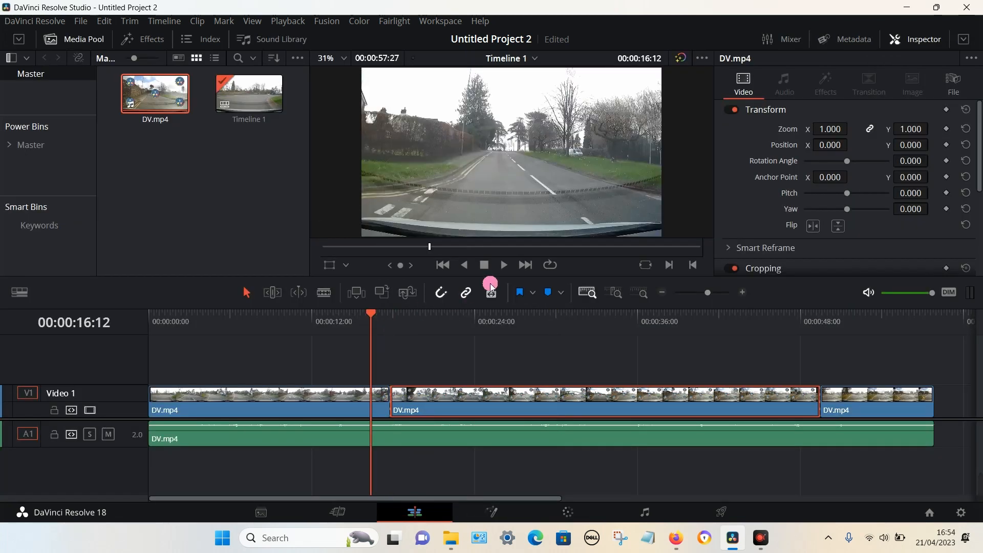
pyautogui.click(505, 265)
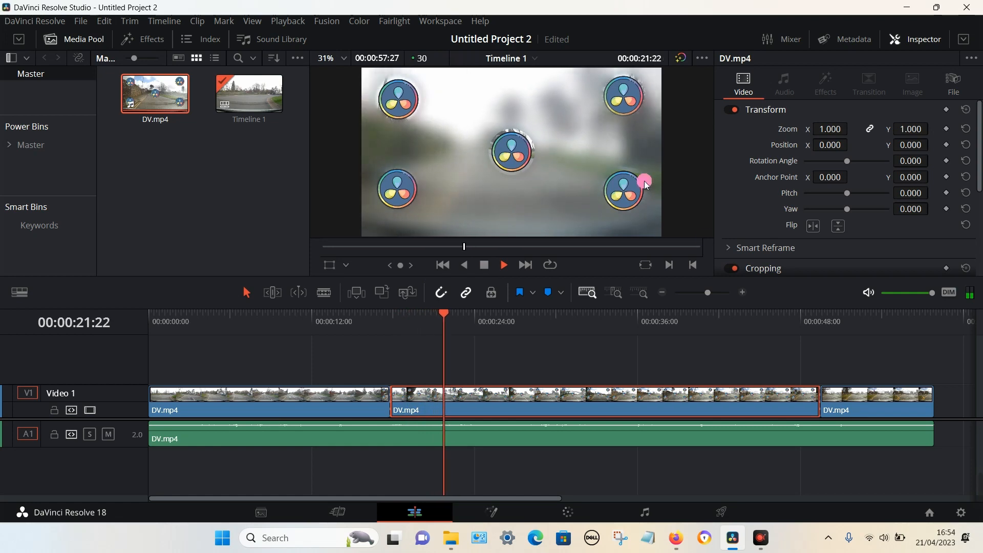
pyautogui.click(800, 317)
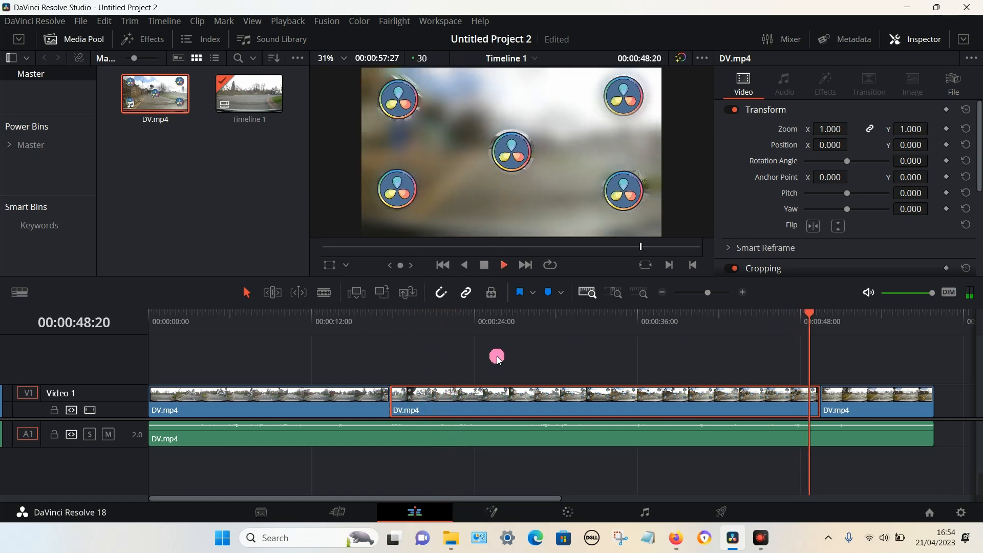